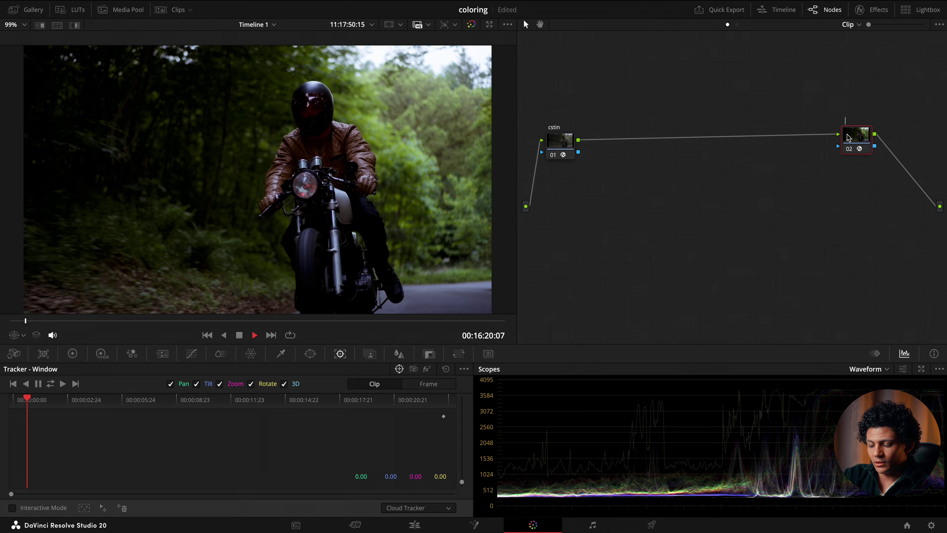
Step: Label the last node cstout and add a serial node labelled exp after cstin
key(Return)
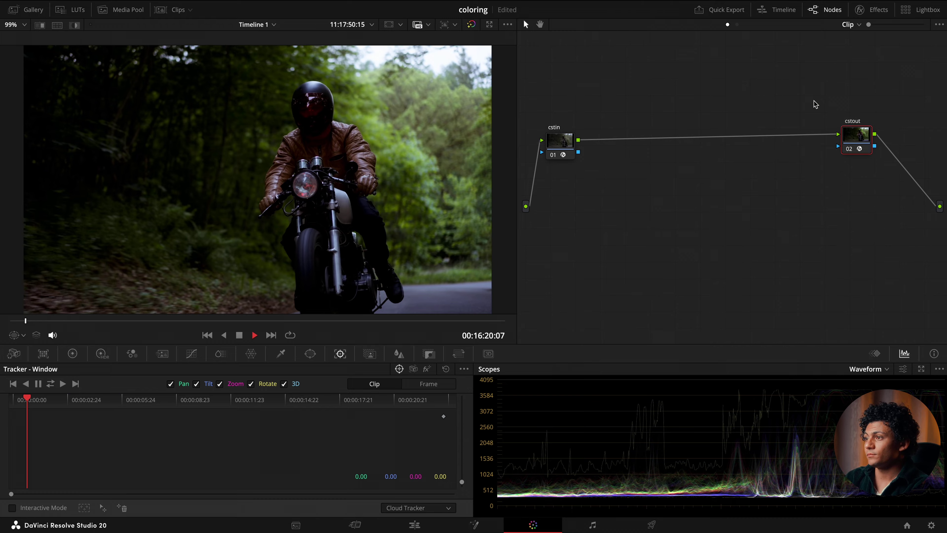
click(562, 141)
key(alt+s)
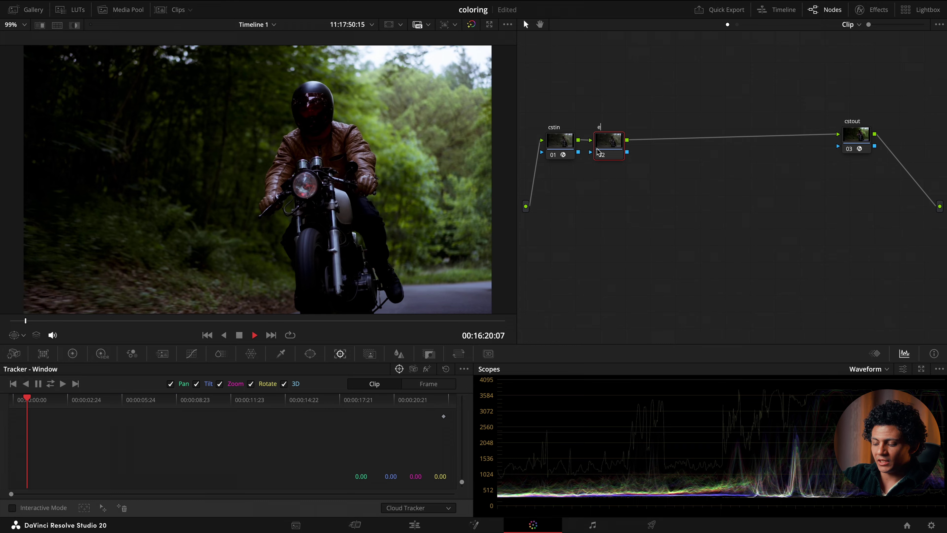
text(expo)
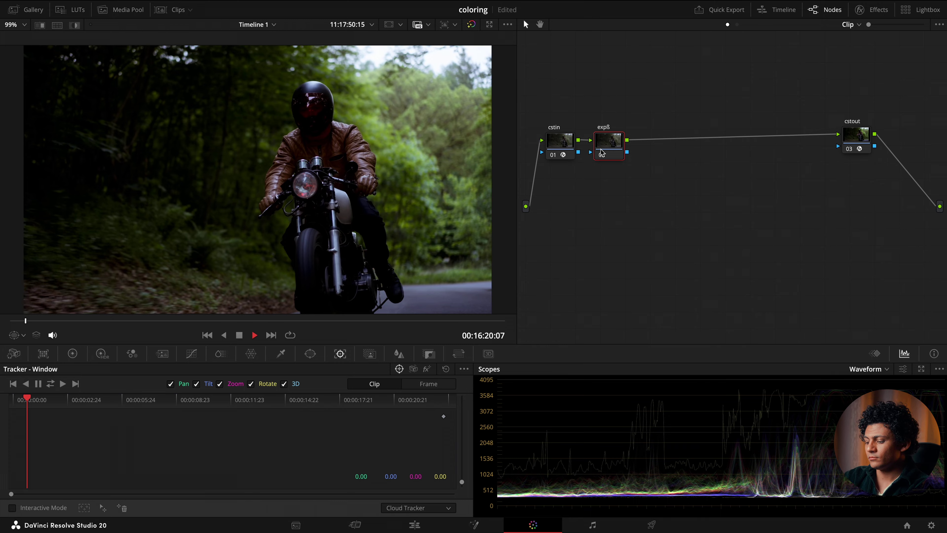
Step: Add three more serial nodes after exp, labelled wb, cont and sat
key(alt+s)
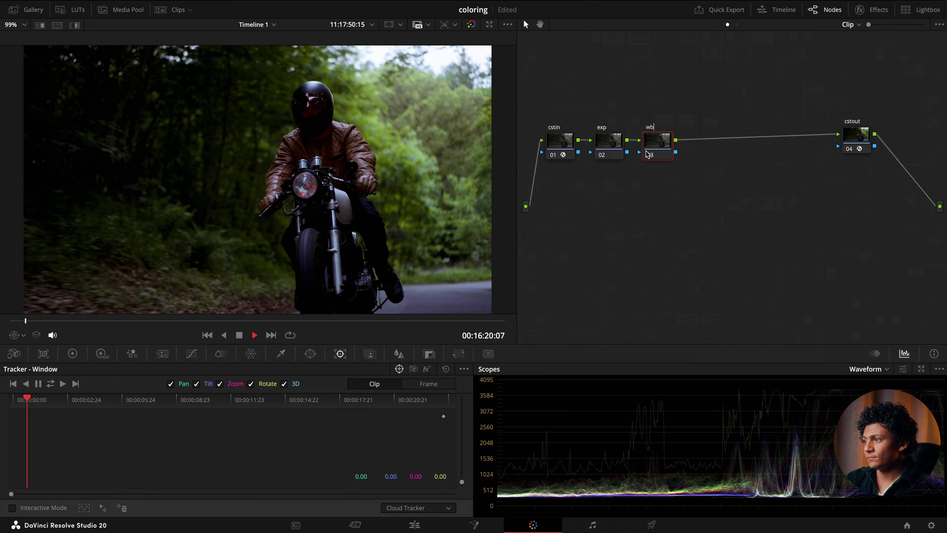
key(alt+s)
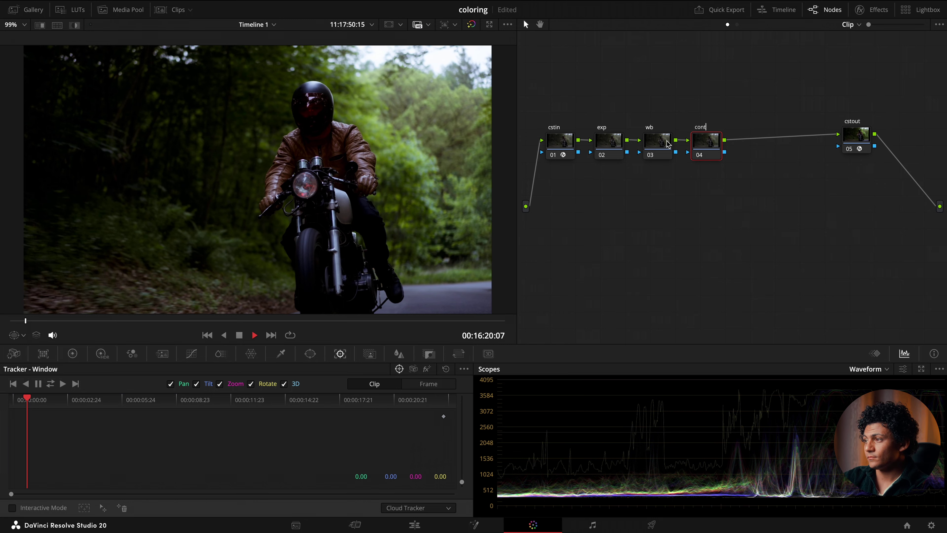
click(706, 150)
double_click(706, 151)
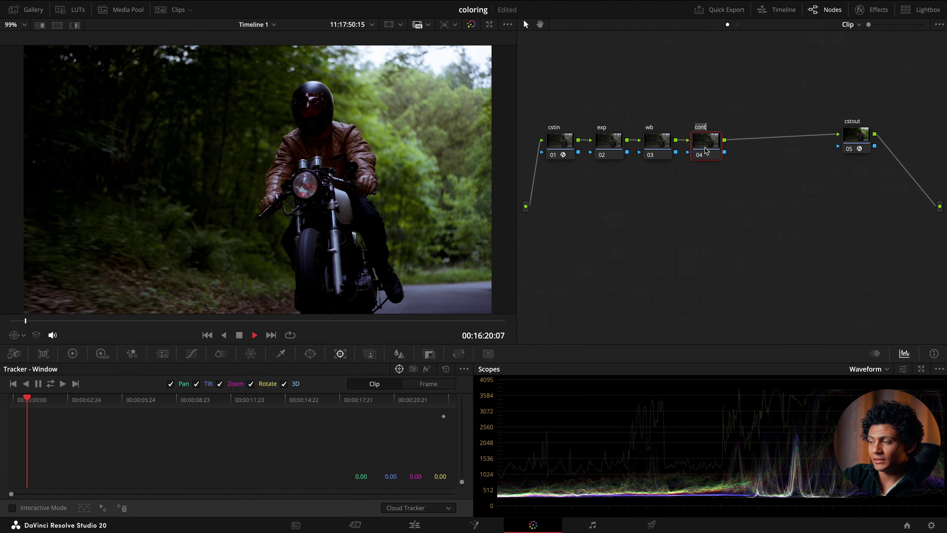
key(Return)
key(alt+s)
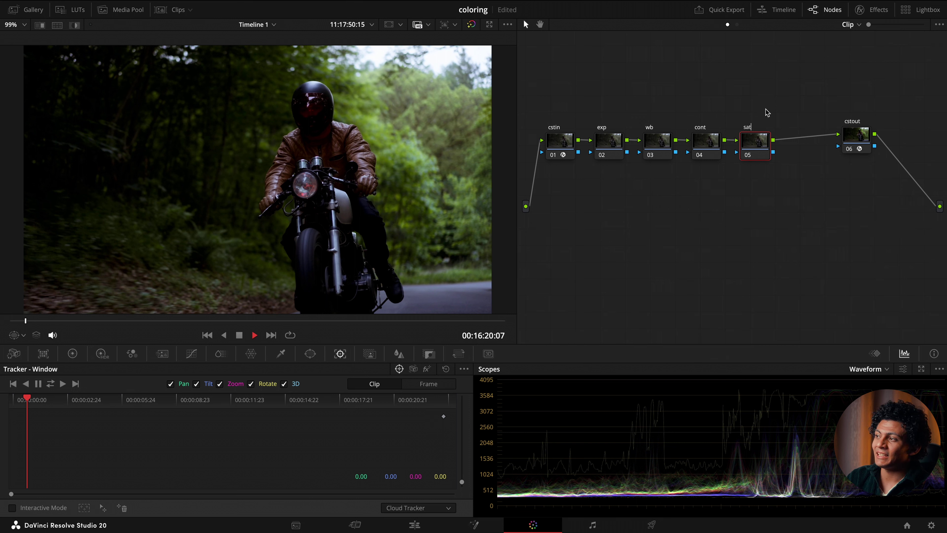
drag(767, 112, 604, 162)
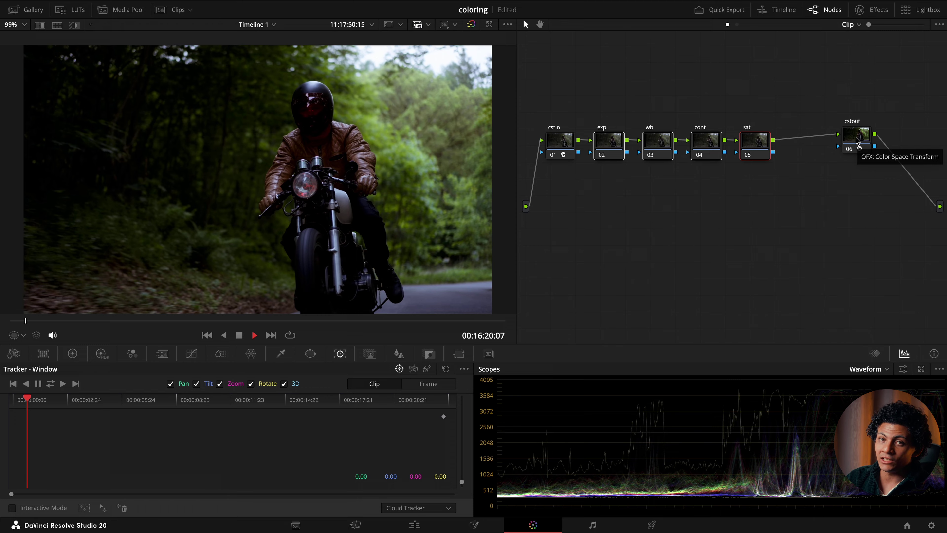
Step: Open the exp node's custom curve with Editable Splines enabled and the scopes set to Waveform
click(611, 144)
click(867, 370)
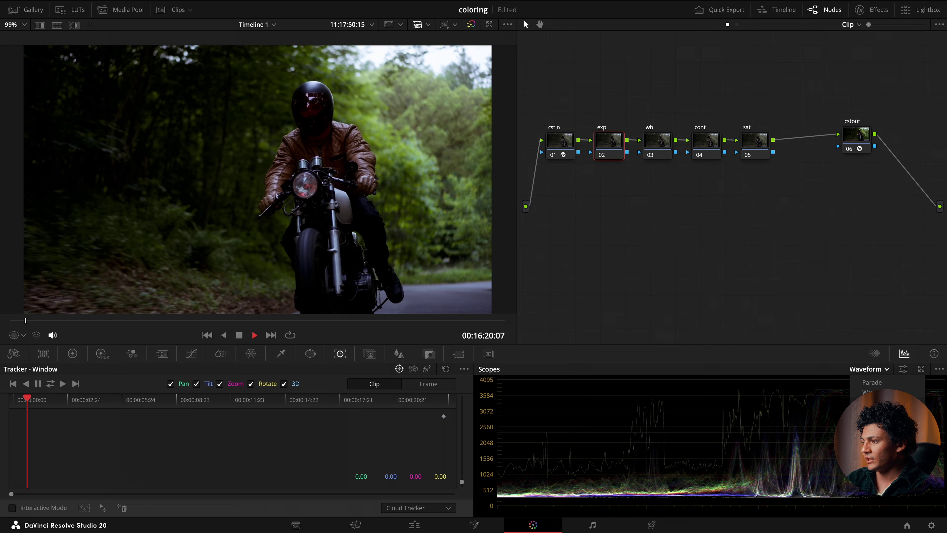
click(873, 394)
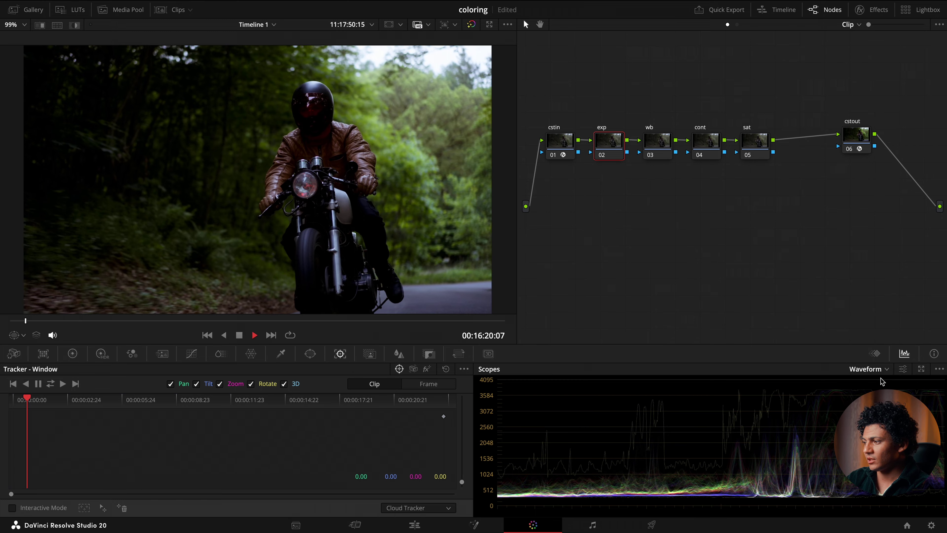
click(191, 353)
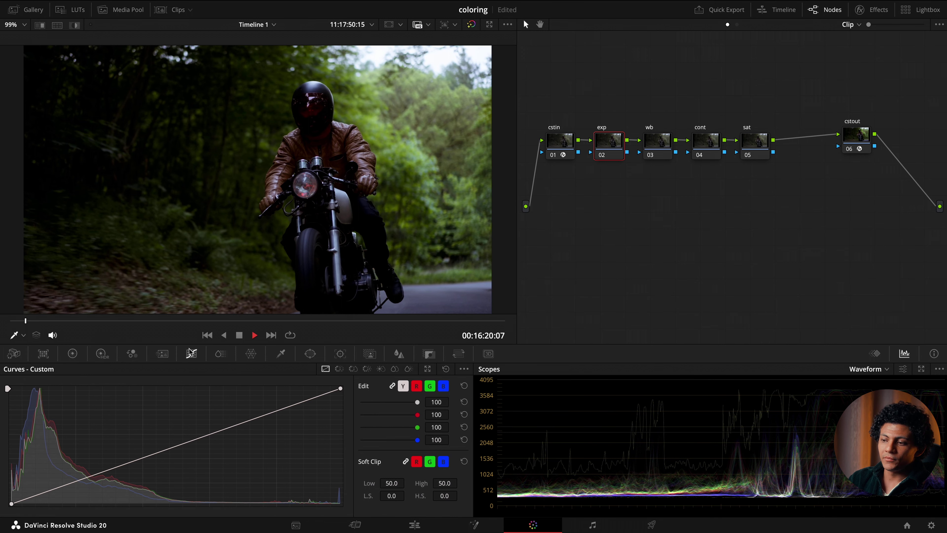
click(464, 370)
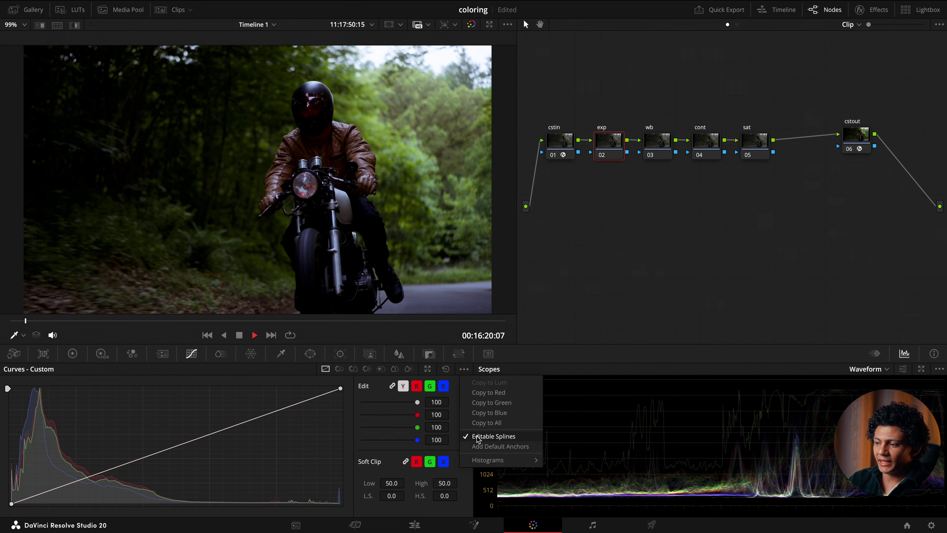
click(478, 439)
click(464, 368)
click(484, 439)
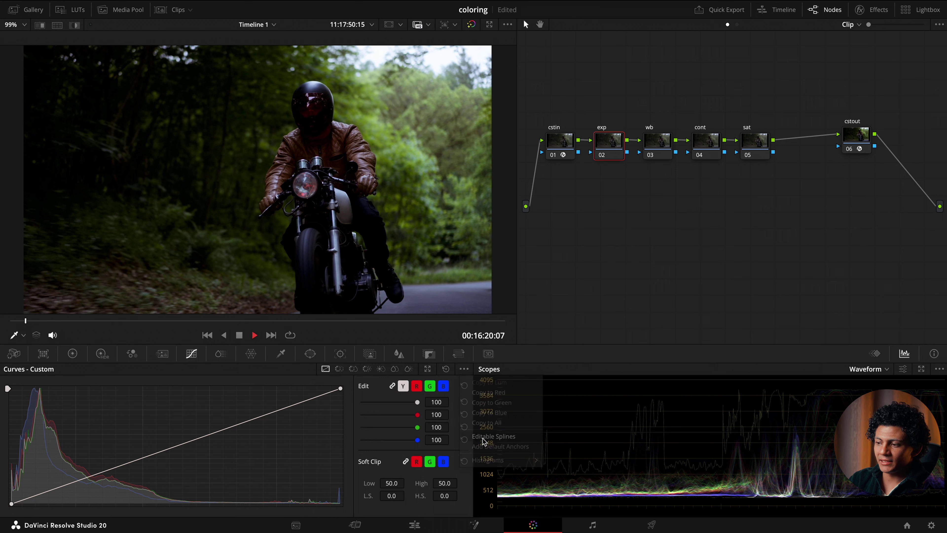
Step: Brighten the exp node by raising its custom curve's black point slightly and bending the lower part with the spline handle
click(231, 427)
drag(231, 427, 188, 422)
click(11, 504)
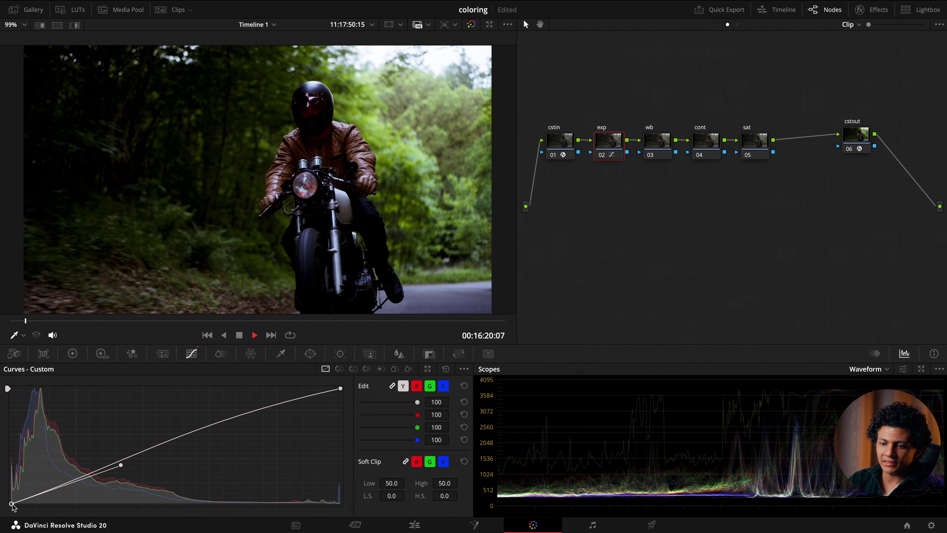
drag(12, 504, 13, 491)
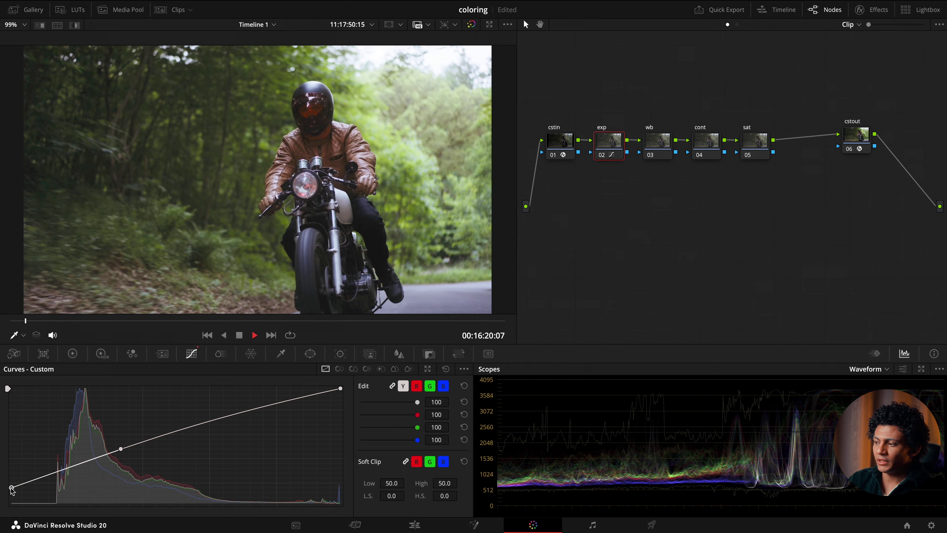
drag(121, 449, 112, 462)
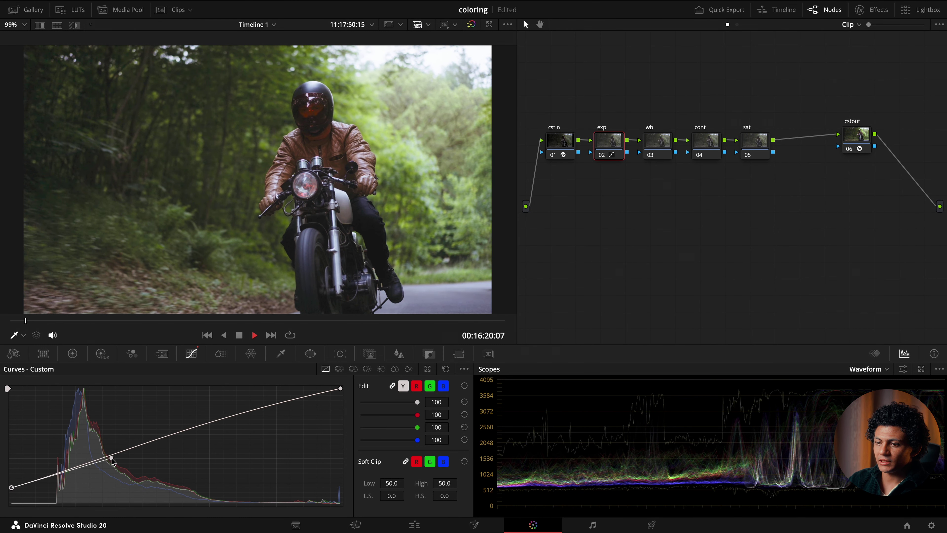
drag(12, 491, 13, 495)
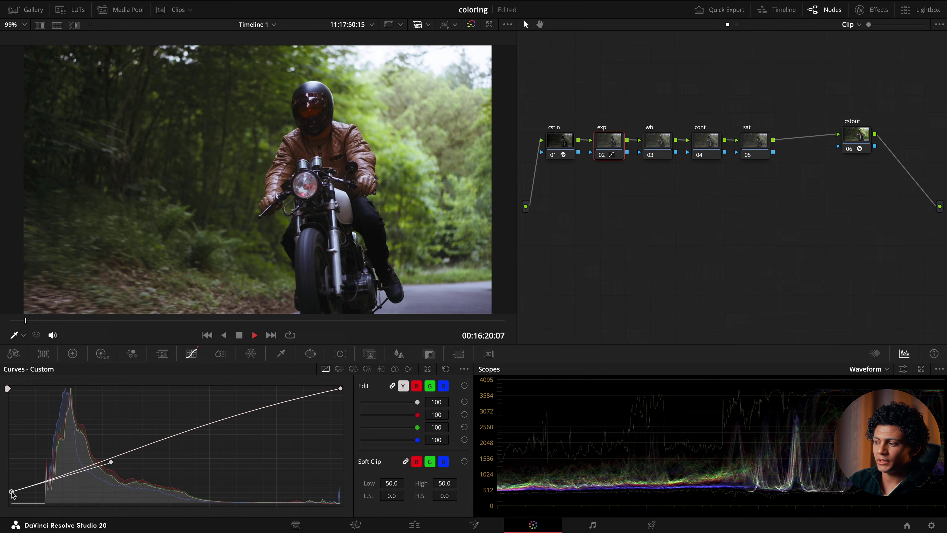
Step: Set the cont node's pivot to 0.336 and its contrast to 1.114 in the primary color wheels
click(713, 141)
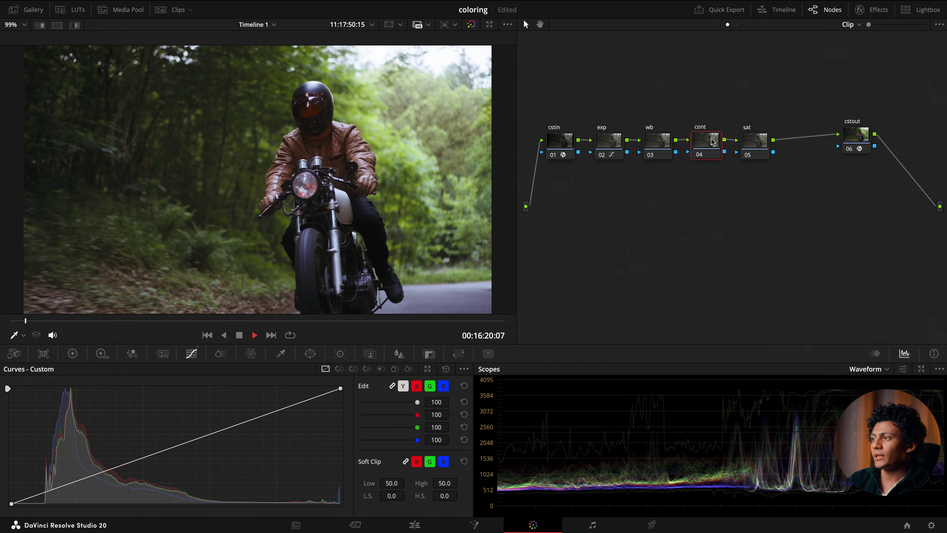
click(72, 353)
click(367, 384)
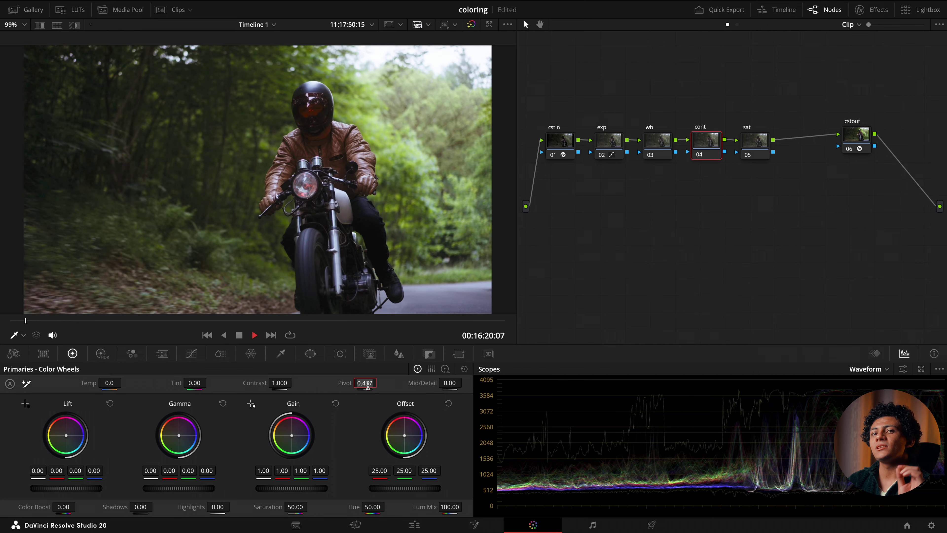
text(0.336)
key(Return)
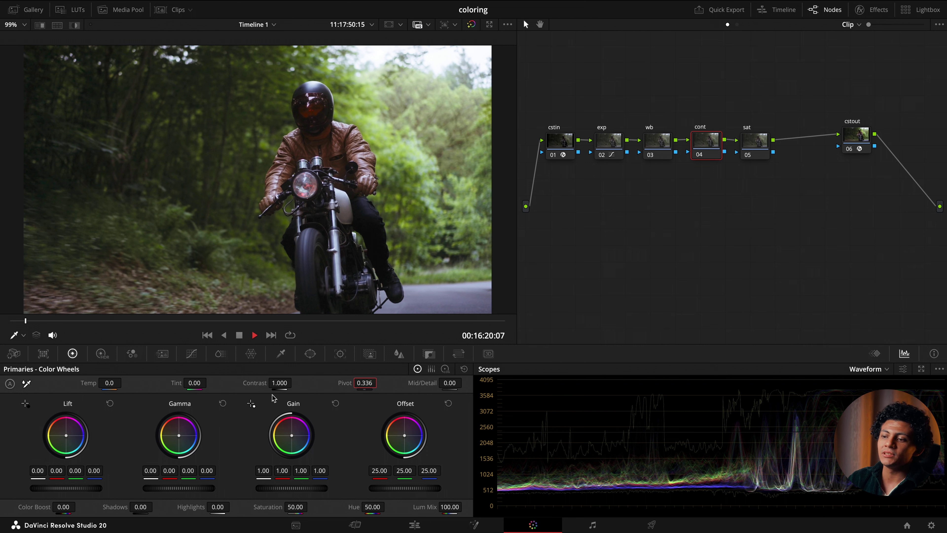
drag(253, 385, 290, 382)
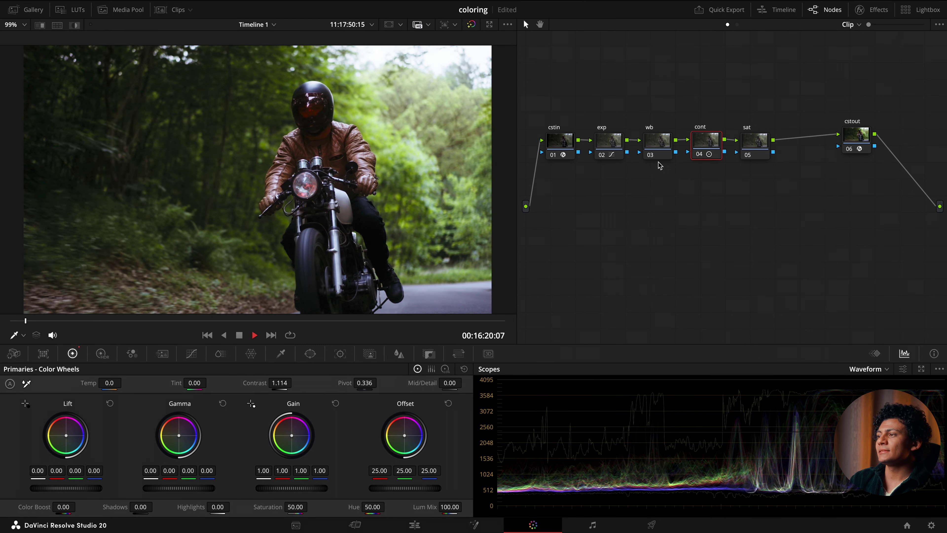
Step: Check the color balance at the wb node on the Vectorscope and on the Parade scope
click(657, 147)
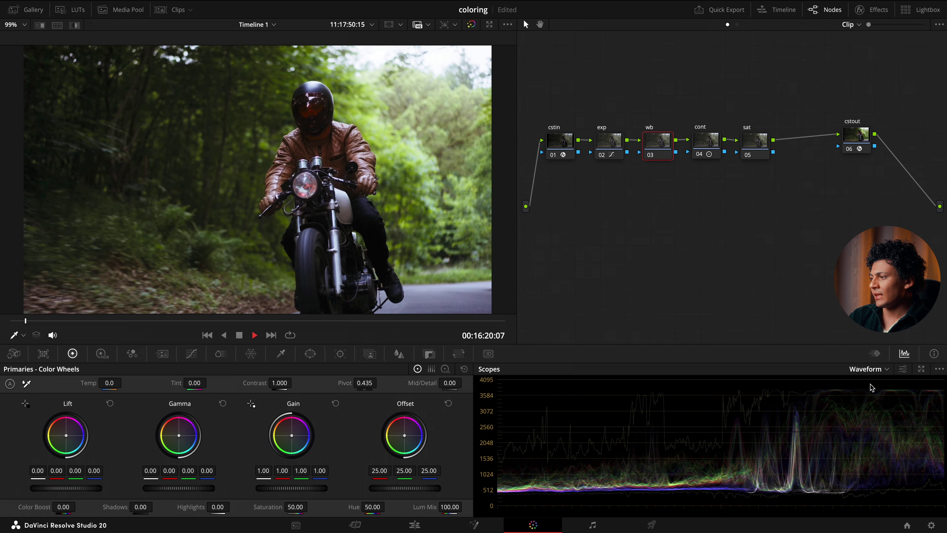
click(875, 369)
click(876, 403)
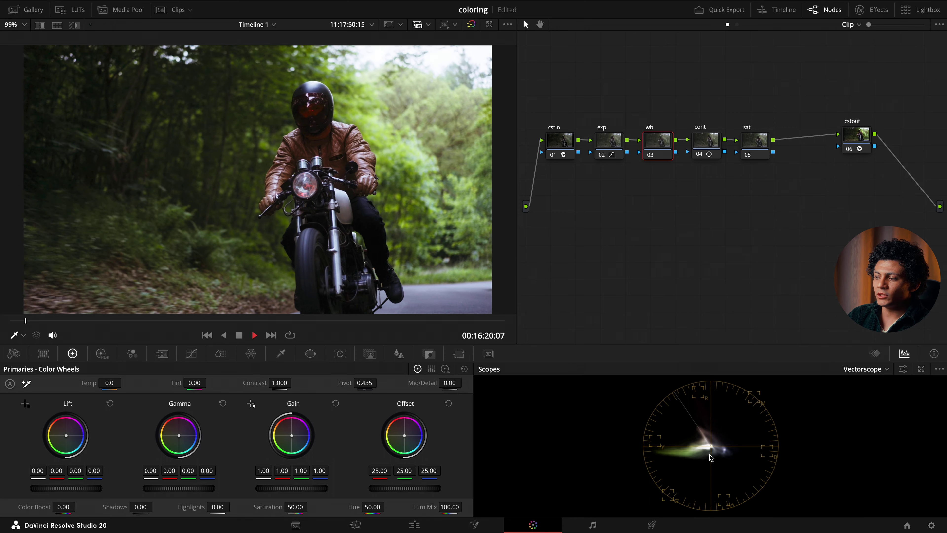
click(878, 371)
click(876, 384)
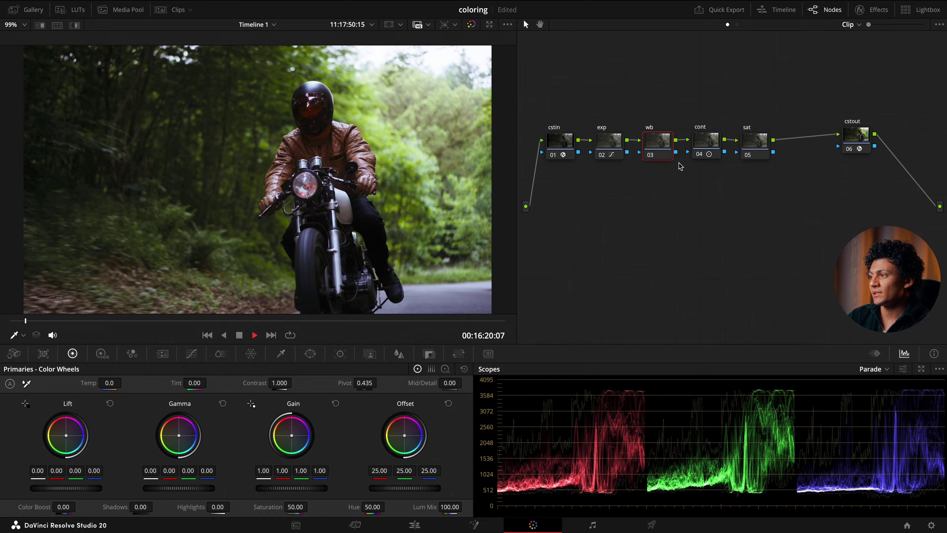
Step: Set the sat node's color space to HSV and raise only the green value of its Gain to 1.28
click(753, 146)
right_click(753, 146)
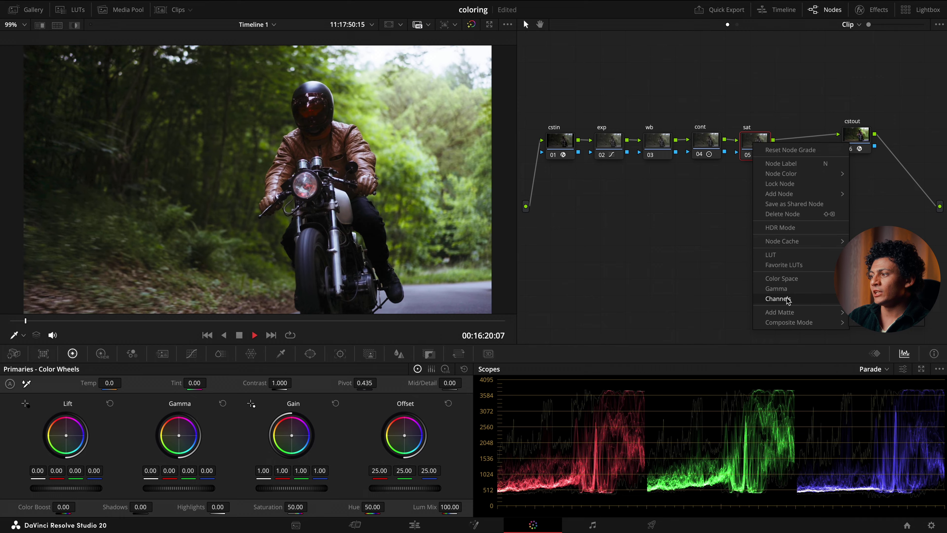
key(Escape)
right_click(750, 138)
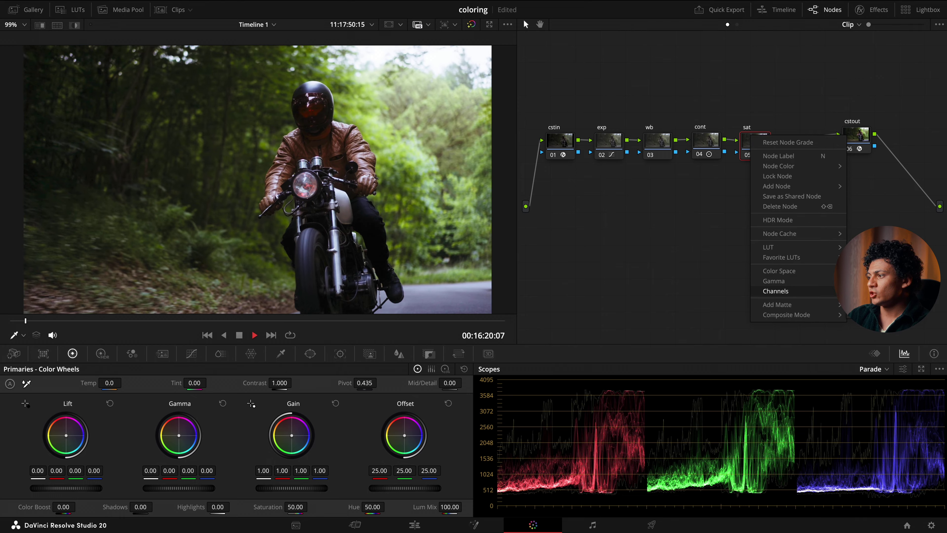
key(Escape)
right_click(751, 149)
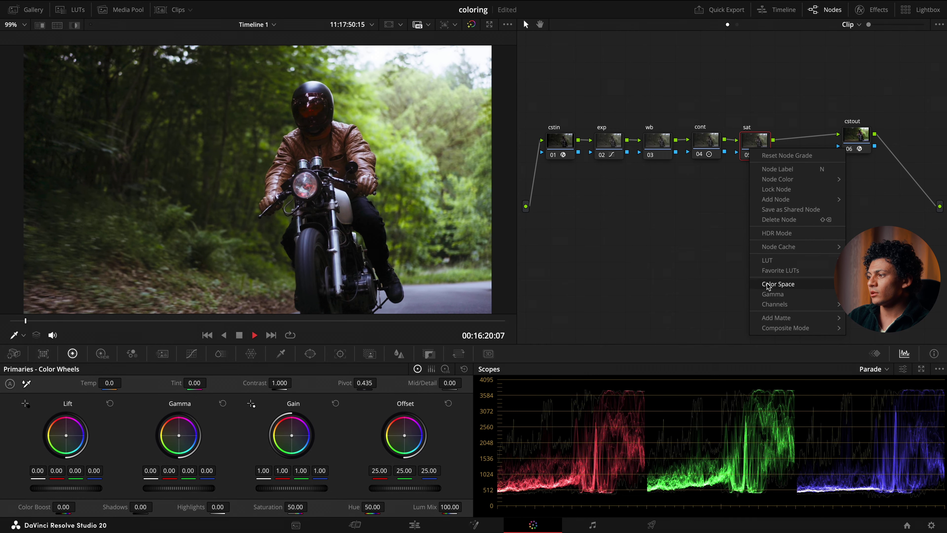
mouse_move(767, 285)
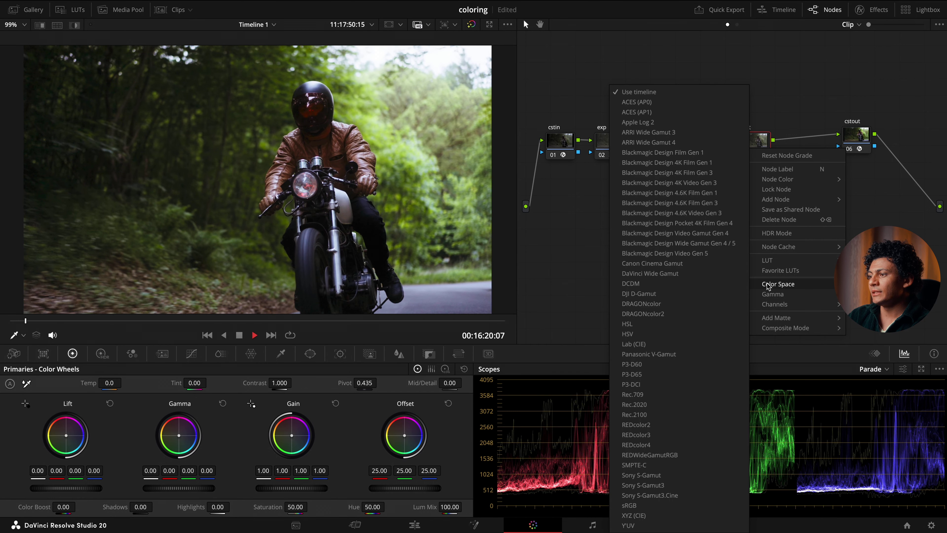
click(650, 334)
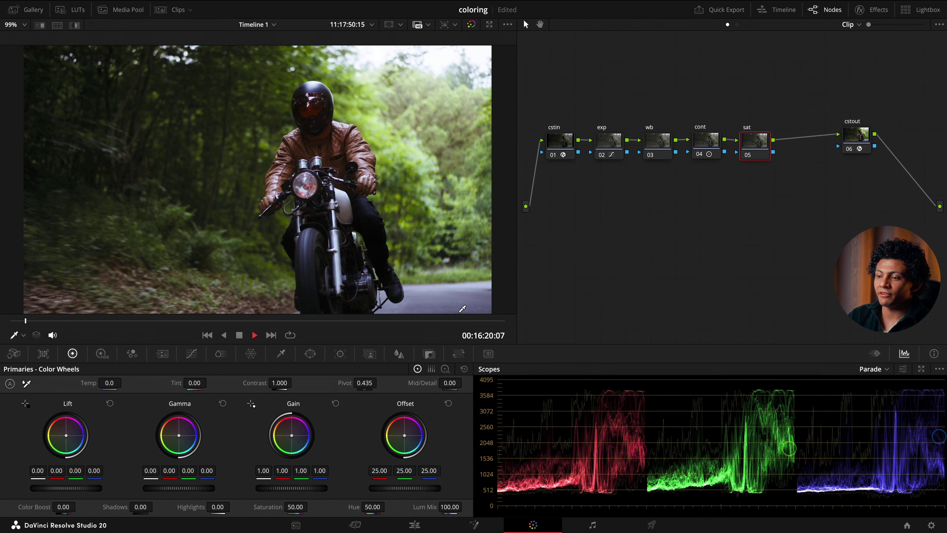
drag(291, 436, 290, 437)
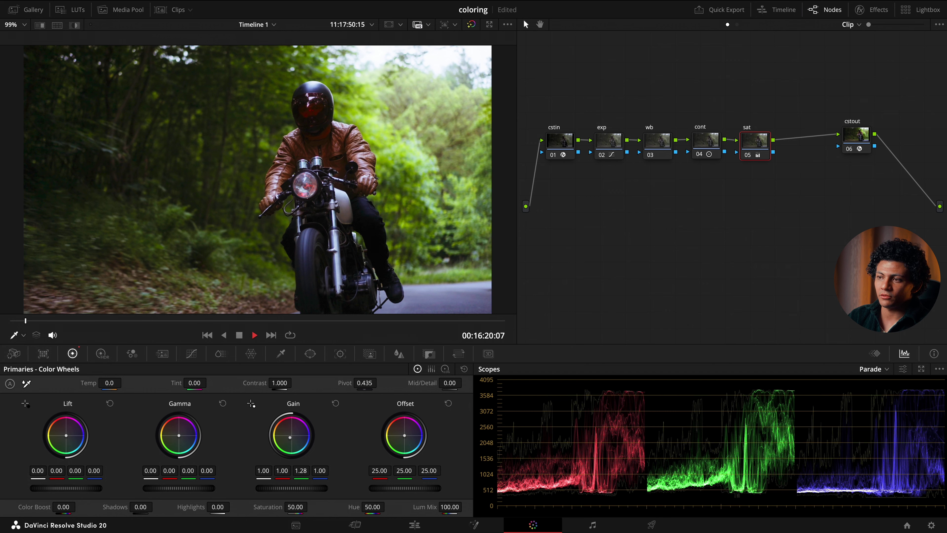
Step: Combine the exp, wb, cont and sat nodes into one compound node labelled primary
drag(773, 117, 614, 168)
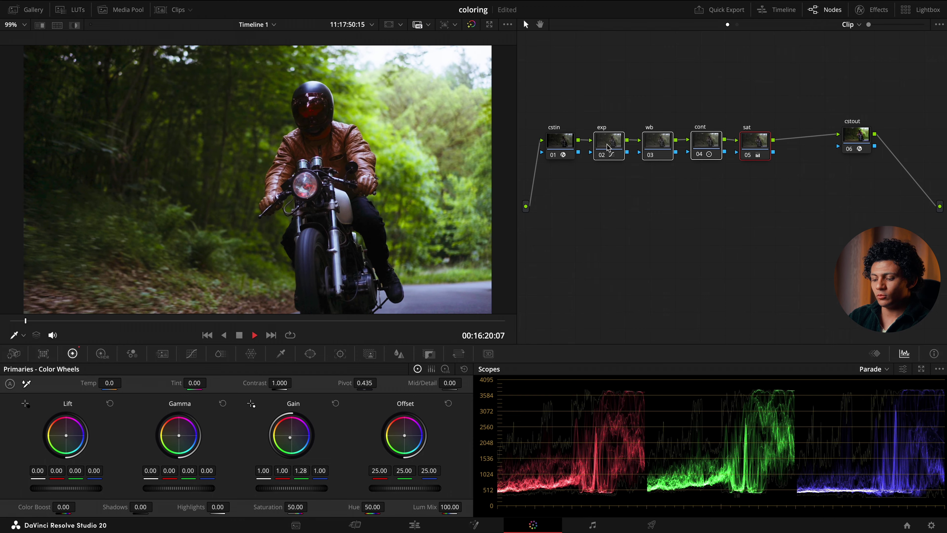
key(alt+t)
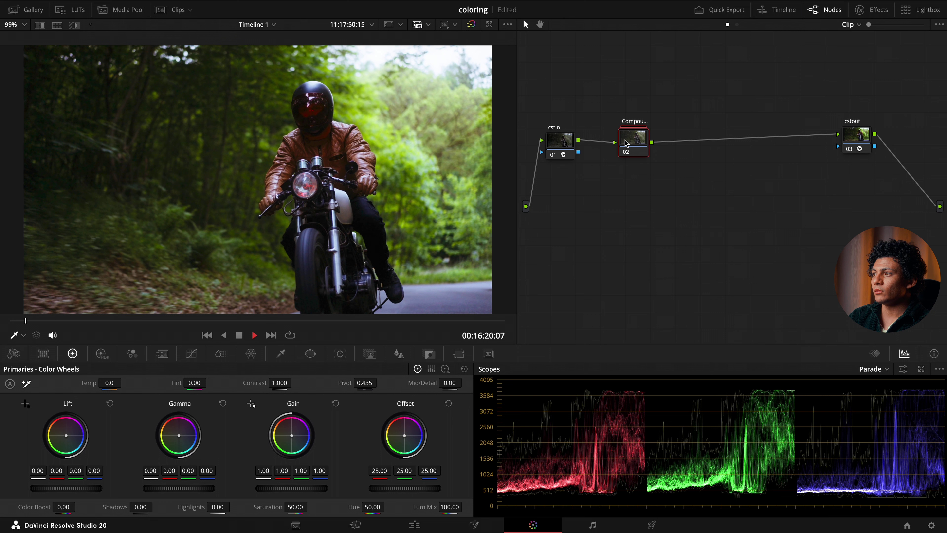
text(P)
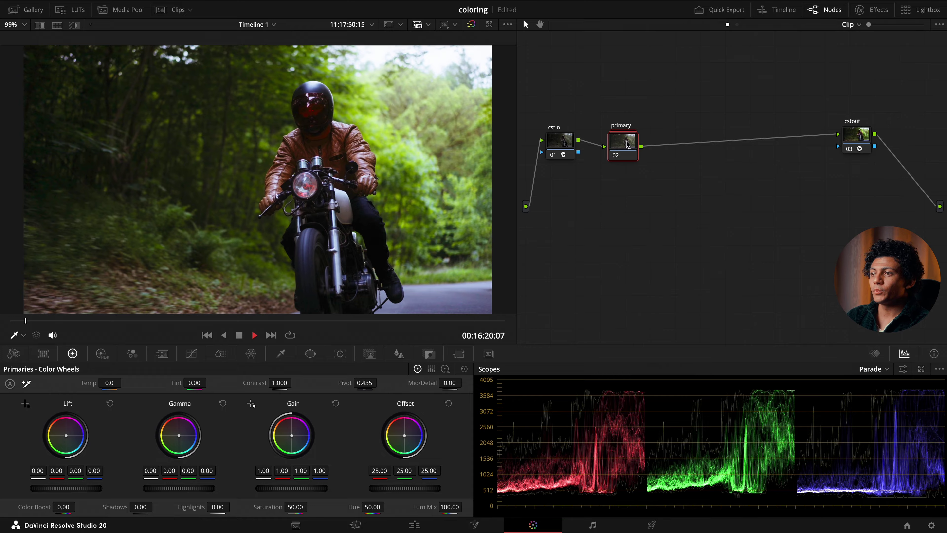
Step: Disable and re-enable the primary compound node to compare the grade, and move it slightly closer to cstin
key(ctrl+d)
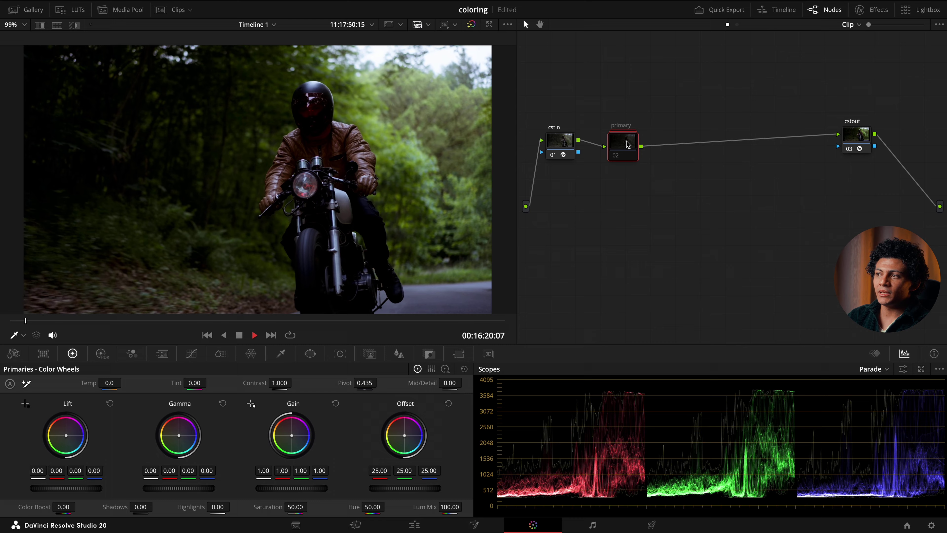
key(ctrl+d)
drag(628, 145, 621, 143)
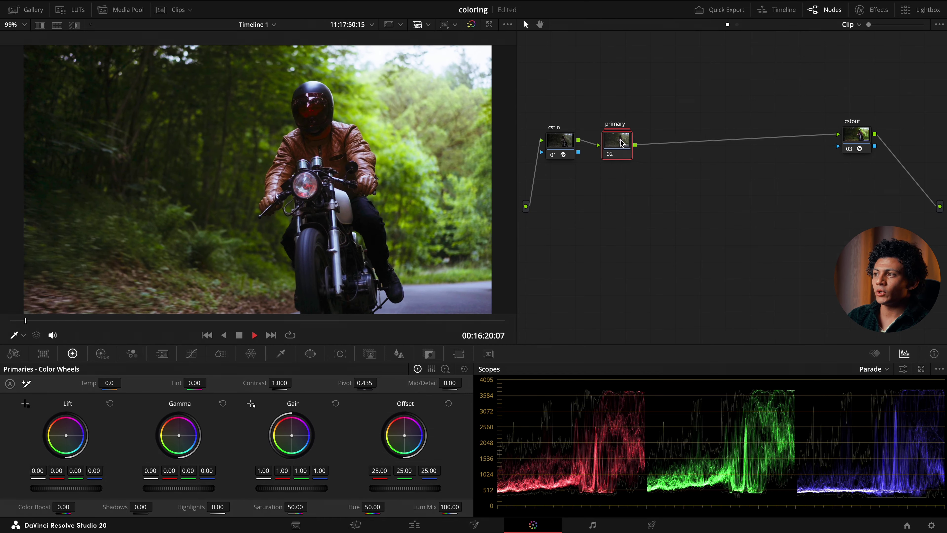
Step: Add a serial node after primary, place it just before cstout in the chain, and apply the Dehancer Pro effect to it
key(alt+s)
drag(667, 147, 673, 148)
right_click(672, 147)
click(673, 147)
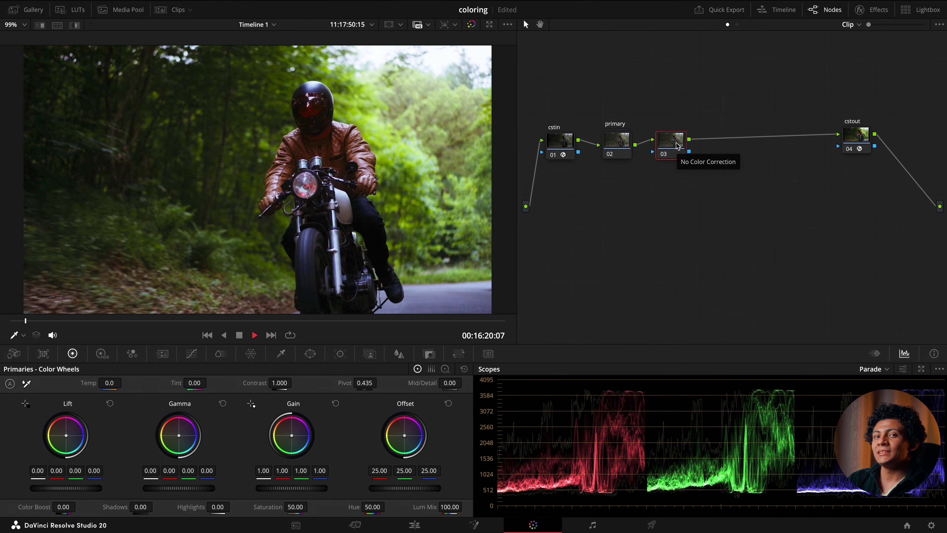
click(871, 10)
click(777, 44)
text(dehan)
drag(760, 83, 634, 147)
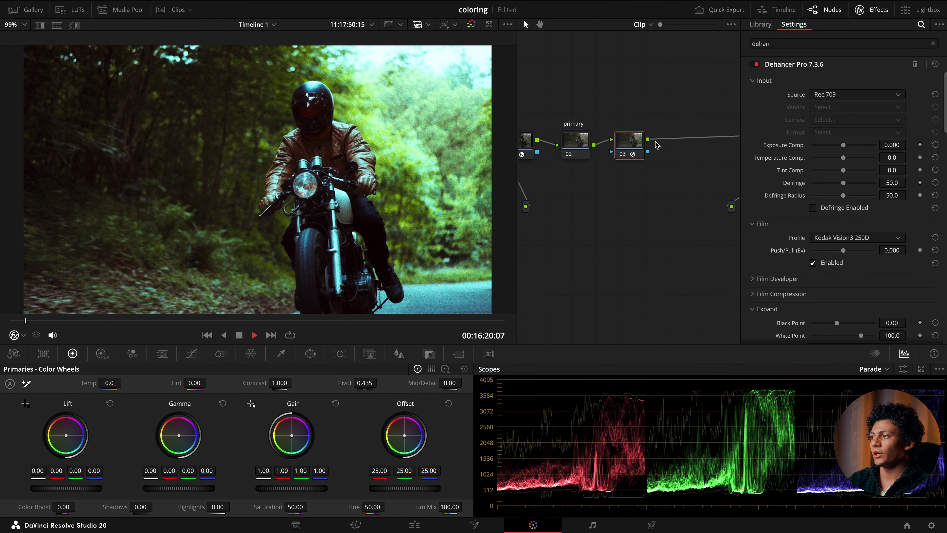
Step: Check the input and output color space and gamma settings of the cstin and cstout Color Space Transforms
click(824, 98)
click(870, 23)
click(869, 9)
click(564, 144)
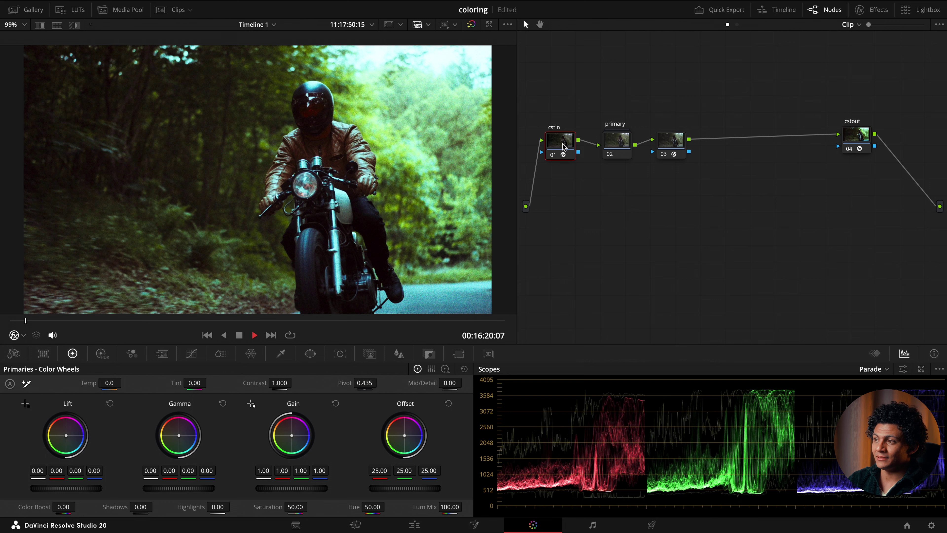
click(869, 9)
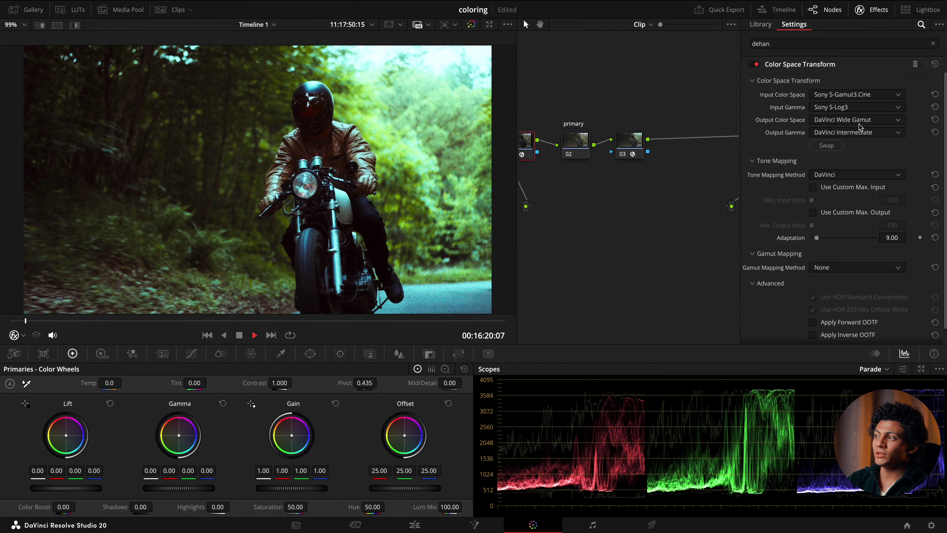
click(869, 9)
click(860, 141)
click(860, 9)
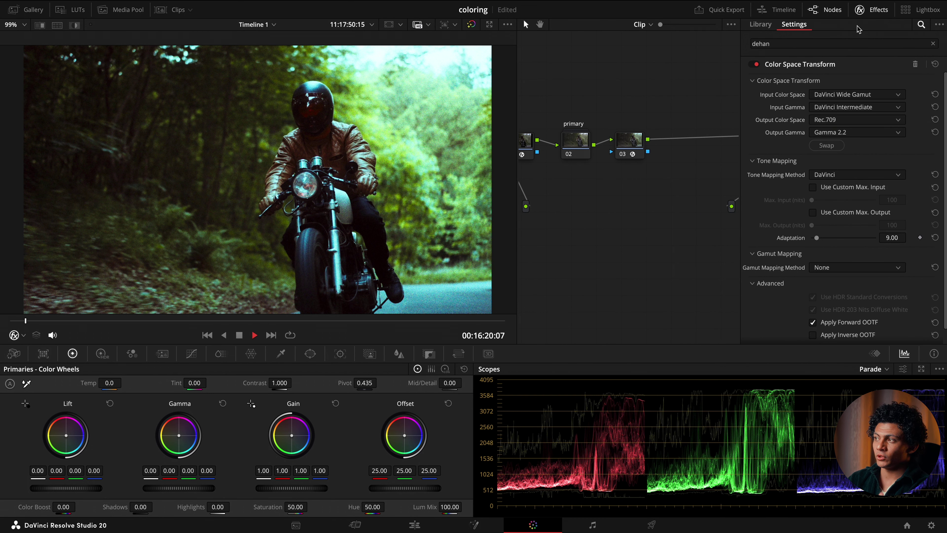
click(860, 10)
Step: Set the Dehancer Pro input source on the node after primary to DVR WG/Intermediate
click(671, 141)
click(862, 10)
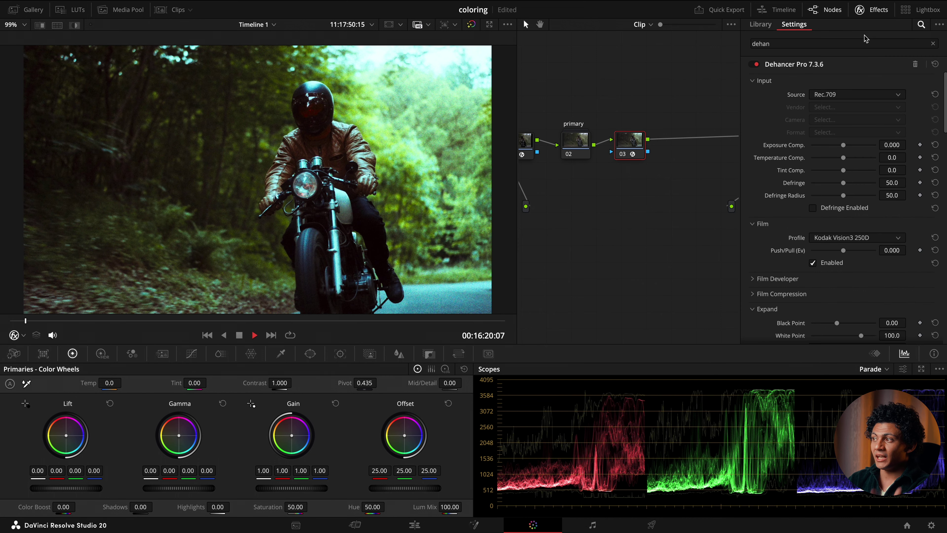
click(845, 95)
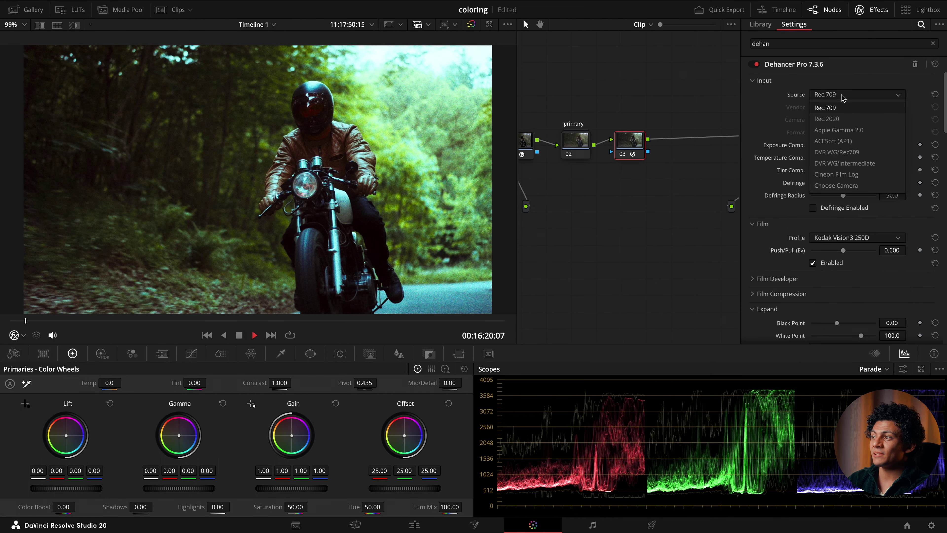
click(851, 163)
Step: Disable all tools in the Dehancer Pro effect
scroll(802, 177, down, 15)
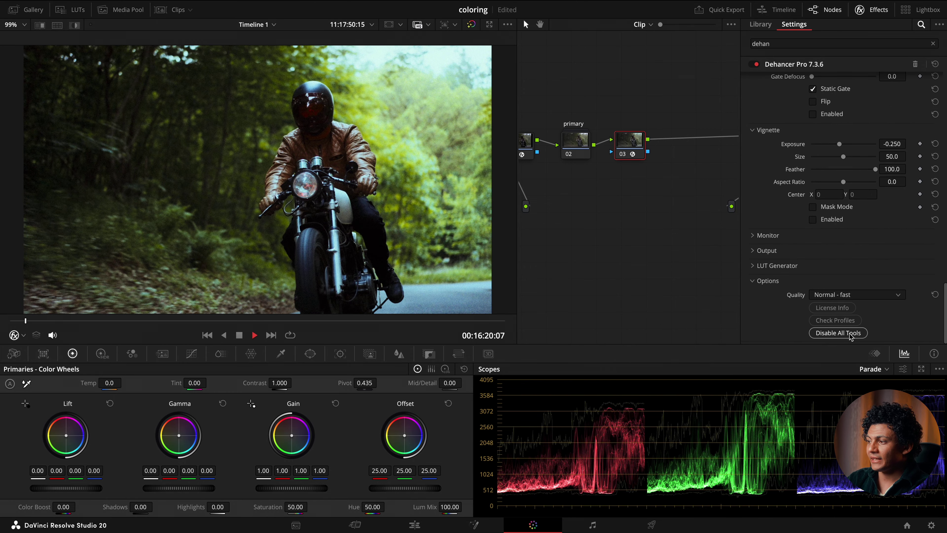
click(838, 333)
scroll(840, 299, up, 15)
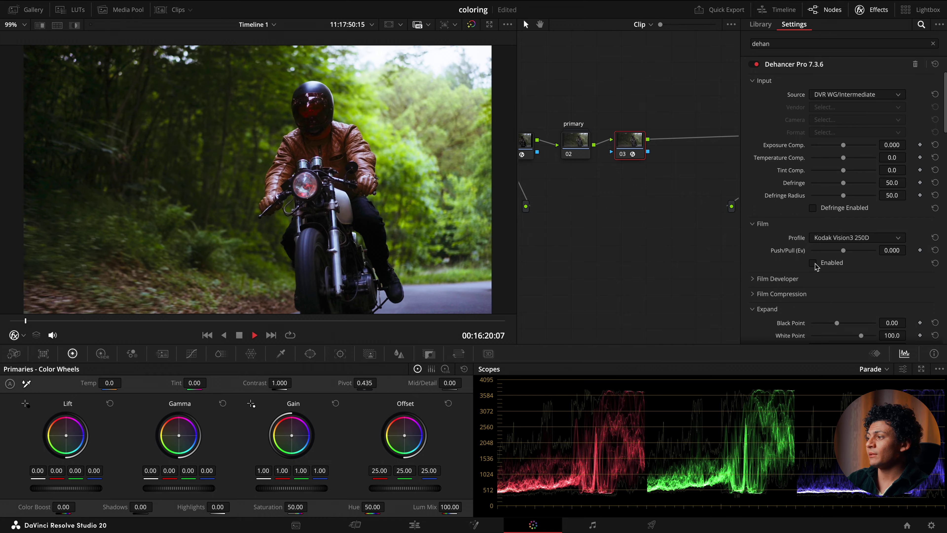
Step: Collapse the expanded Dehancer Pro setting groups, from Input and Film through Vignette and Options
click(762, 80)
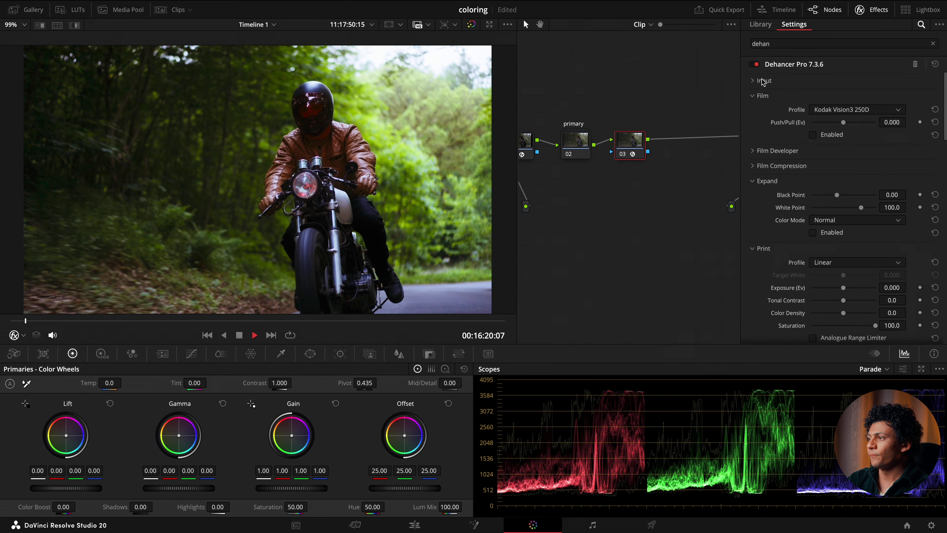
click(757, 97)
click(759, 141)
click(761, 156)
click(760, 216)
click(761, 220)
click(761, 233)
click(760, 247)
click(761, 263)
click(759, 278)
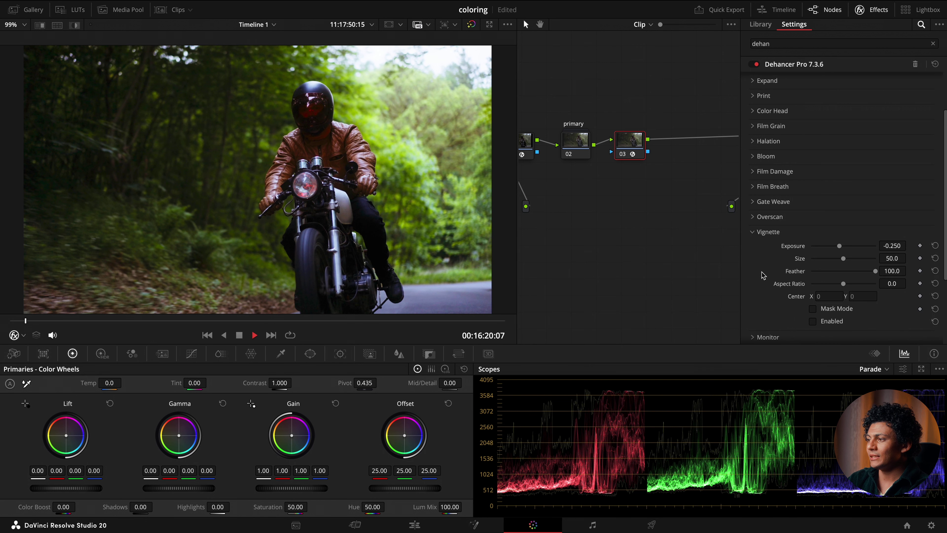
click(765, 237)
click(768, 293)
Step: Enable Dehancer's Film tool and set its profile to Kodak Vision3 500T
click(758, 95)
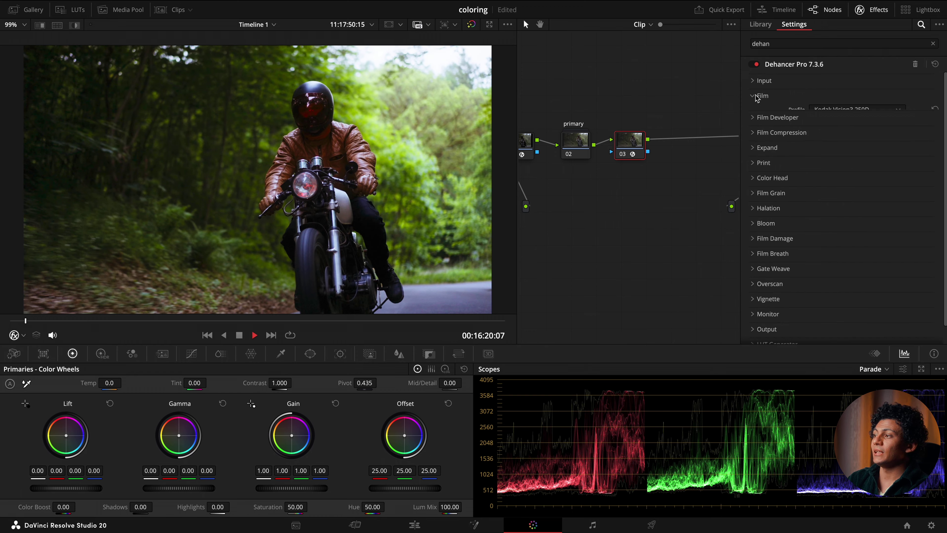
click(812, 134)
click(857, 110)
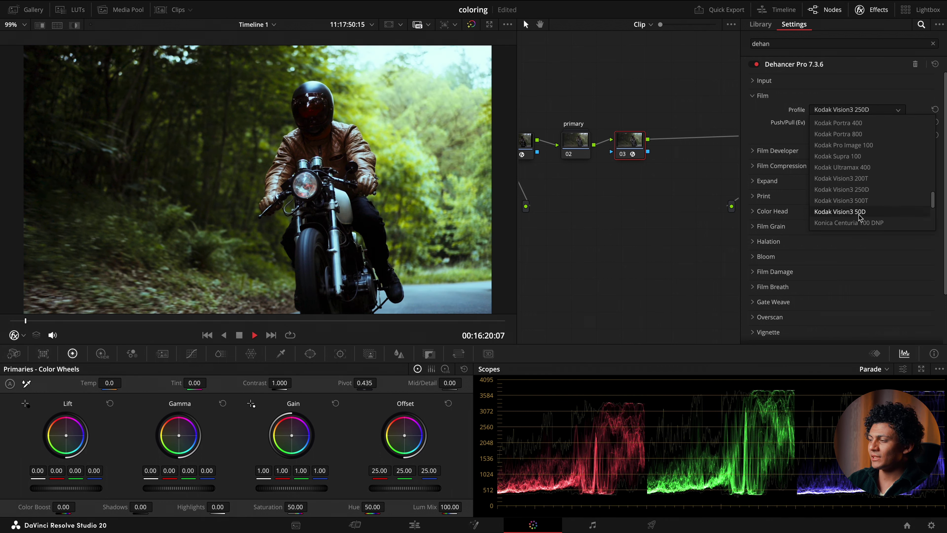
click(861, 202)
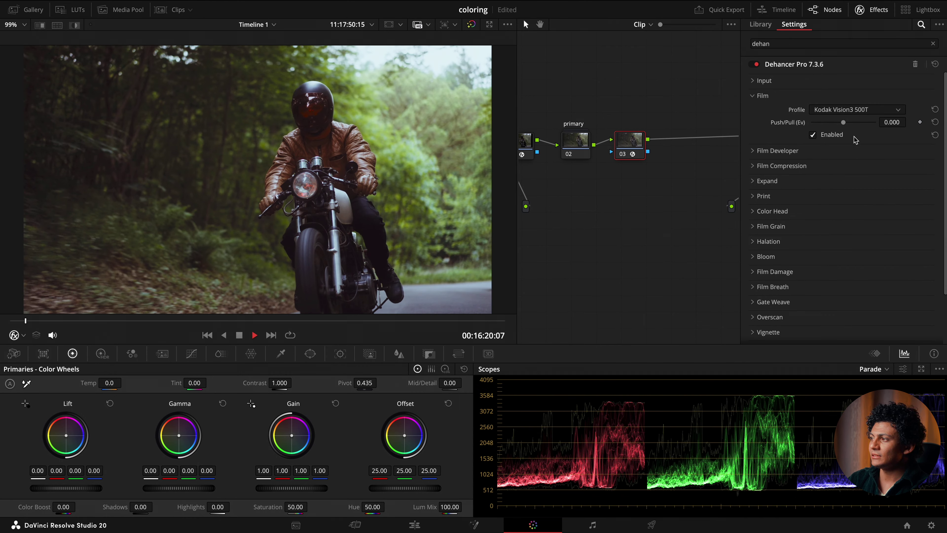
Step: Compare the Kodak Vision3 200T and 500T film profiles, keeping 500T with Push/Pull set to 2.000
drag(844, 123, 875, 122)
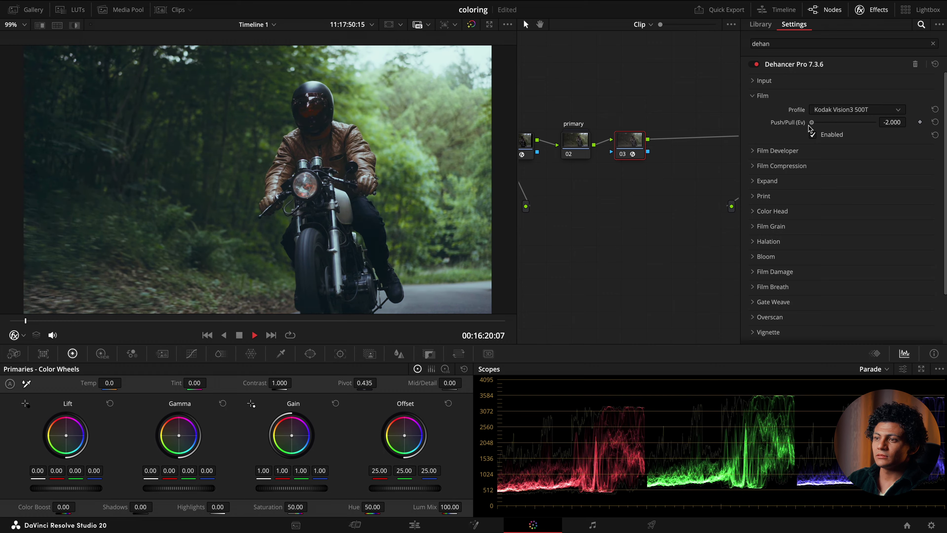
click(877, 112)
click(869, 178)
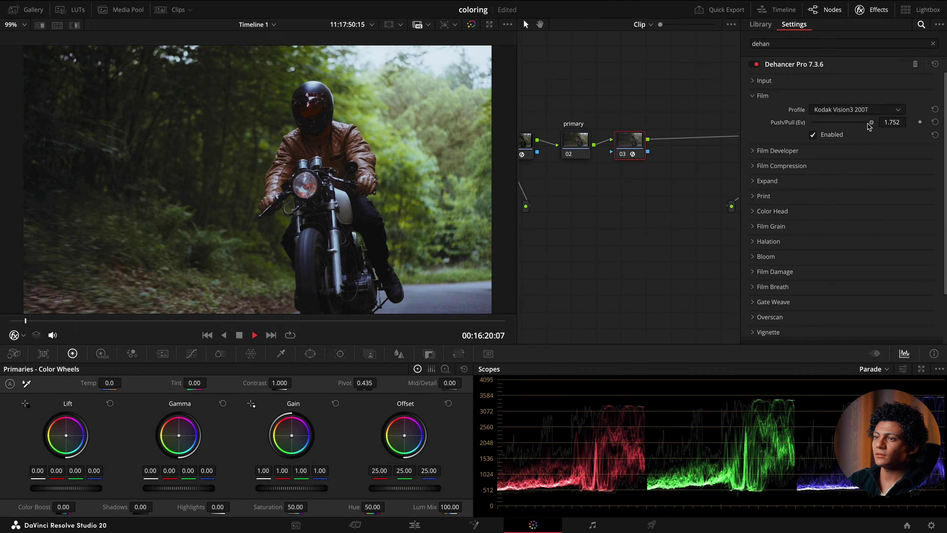
click(869, 112)
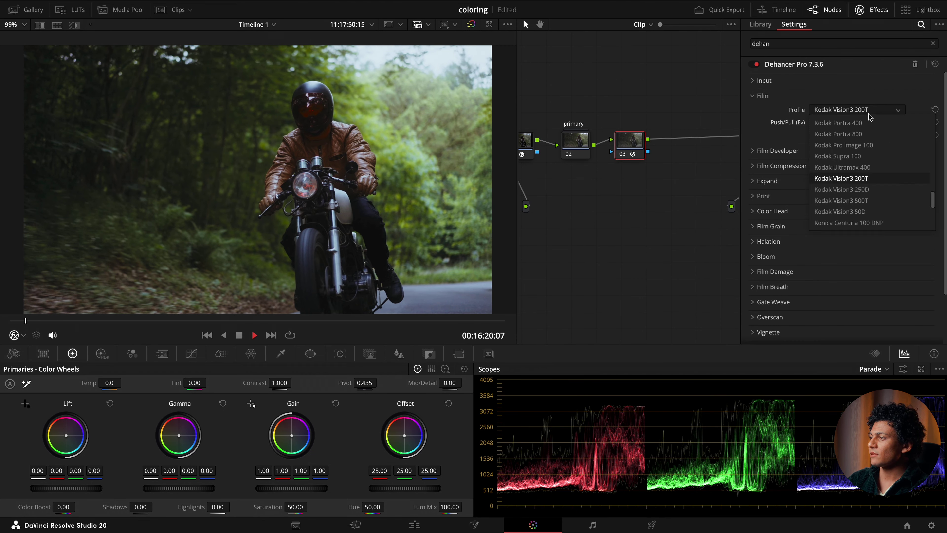
click(875, 197)
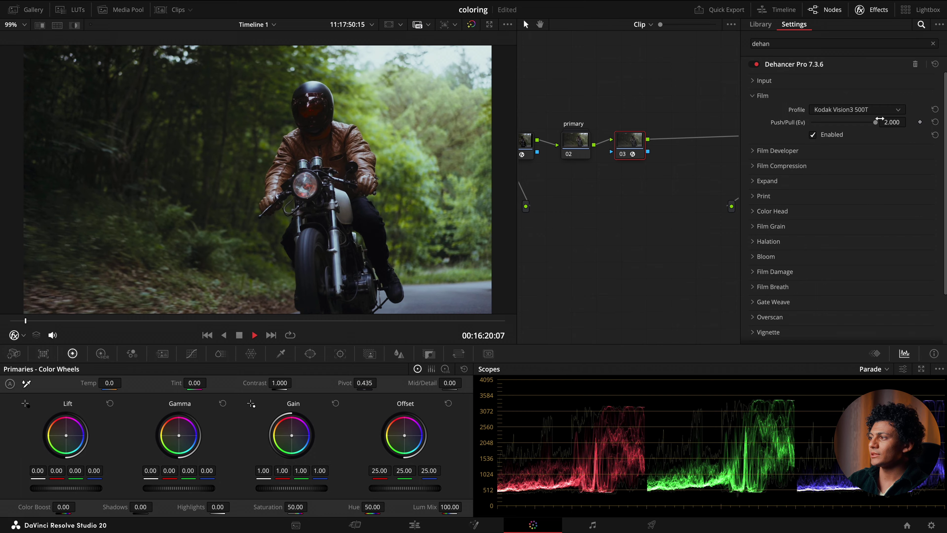
click(814, 136)
click(814, 136)
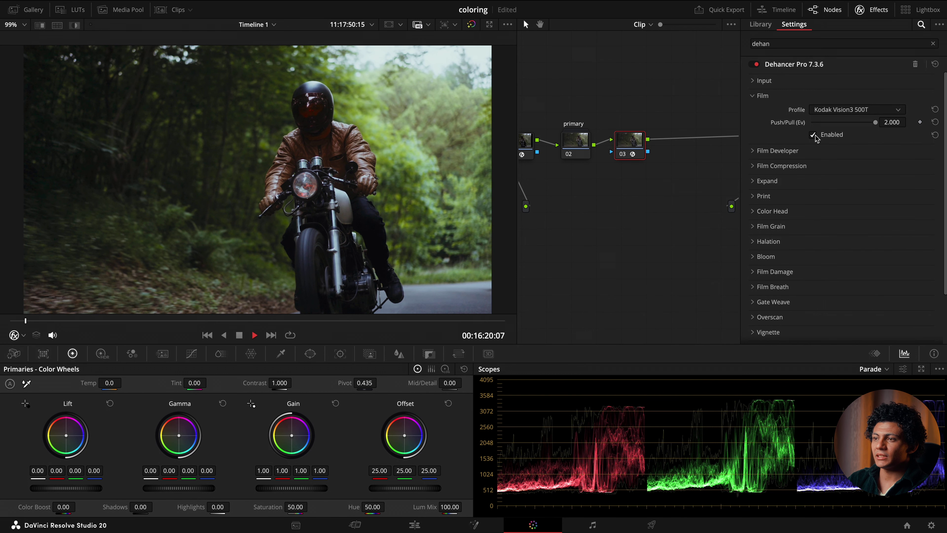
Step: Enable Film Developer with a Contrast Boost of 19.4 and expand the Film Compression settings
click(764, 153)
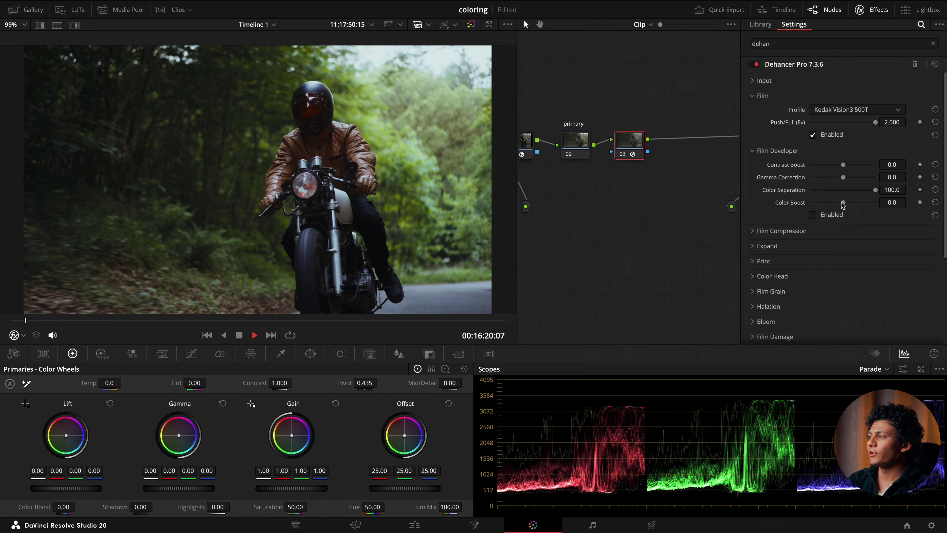
drag(844, 165, 850, 166)
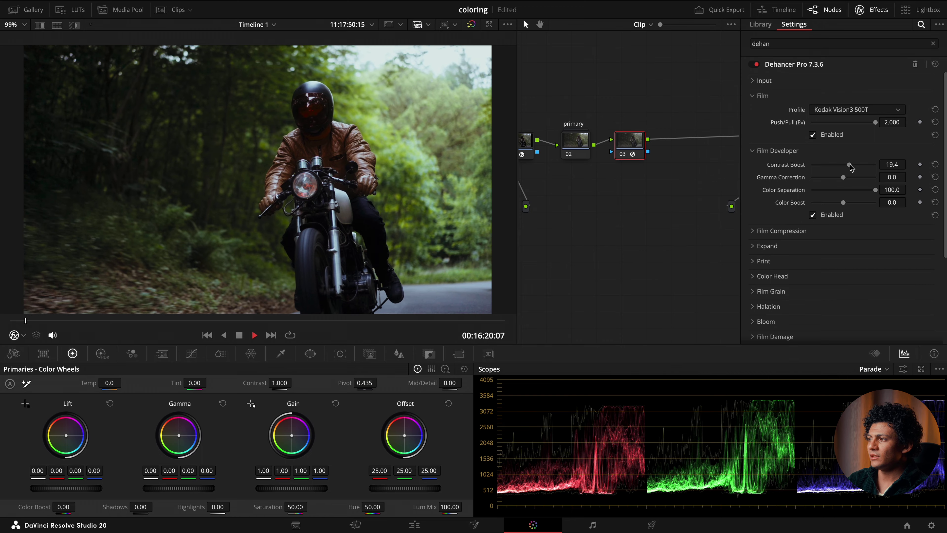
click(815, 216)
click(753, 231)
scroll(820, 215, down, 2)
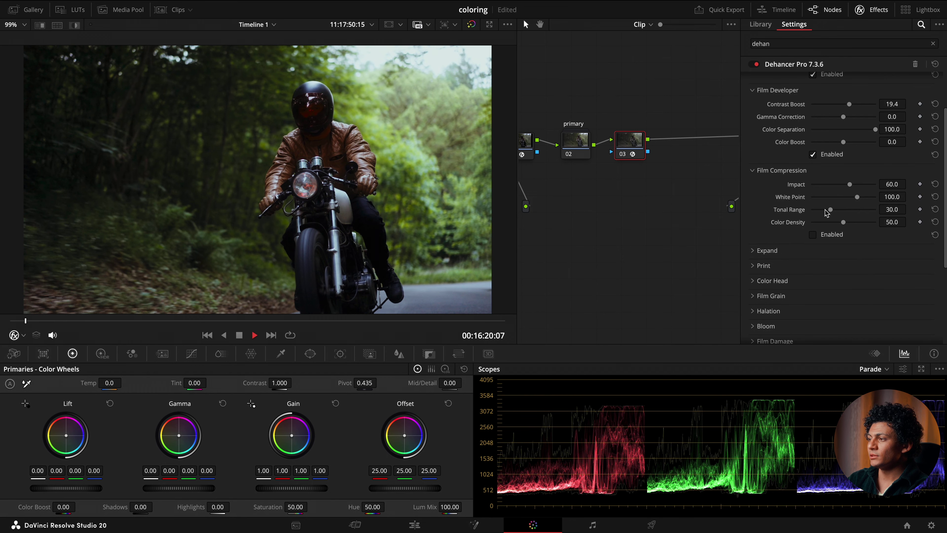
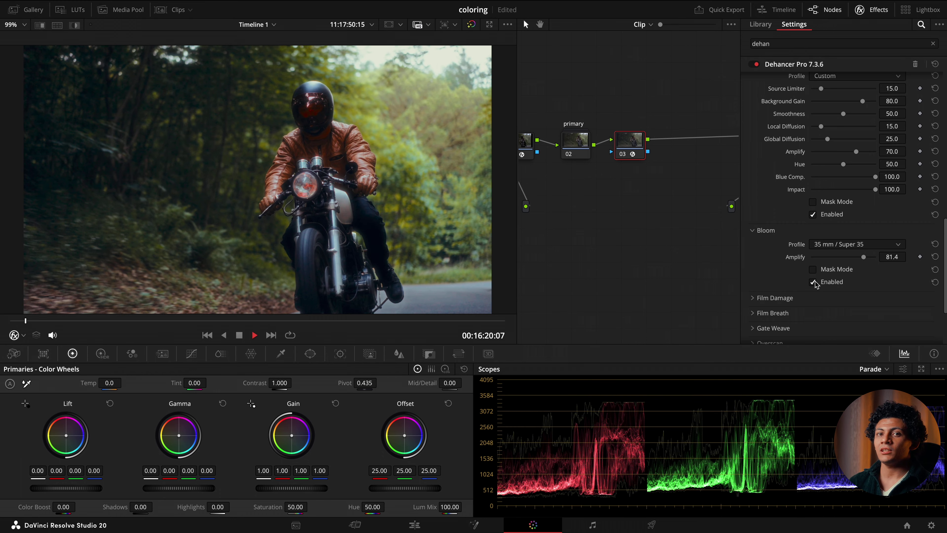
Step: Raise the green Gain value of the sat node inside the primary compound node to 1.54 and return to the main node graph
click(860, 10)
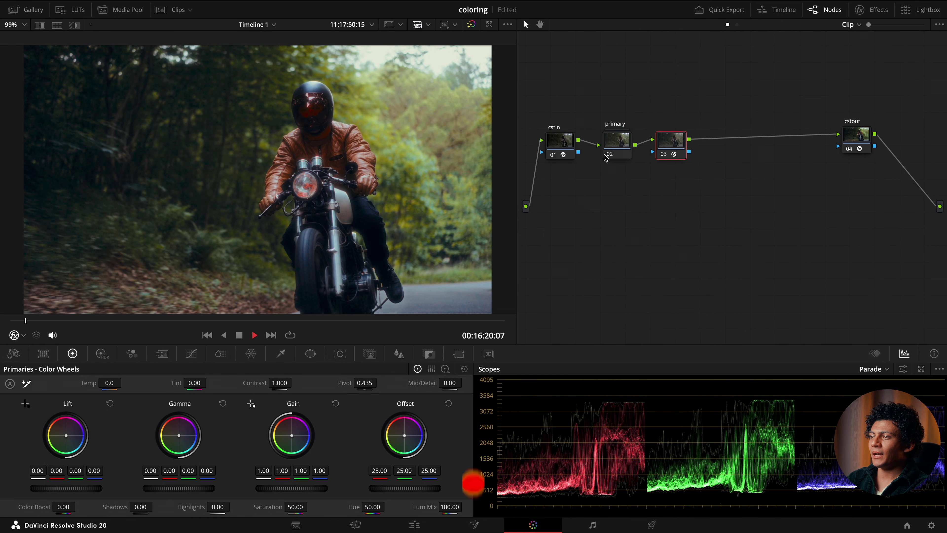
double_click(621, 153)
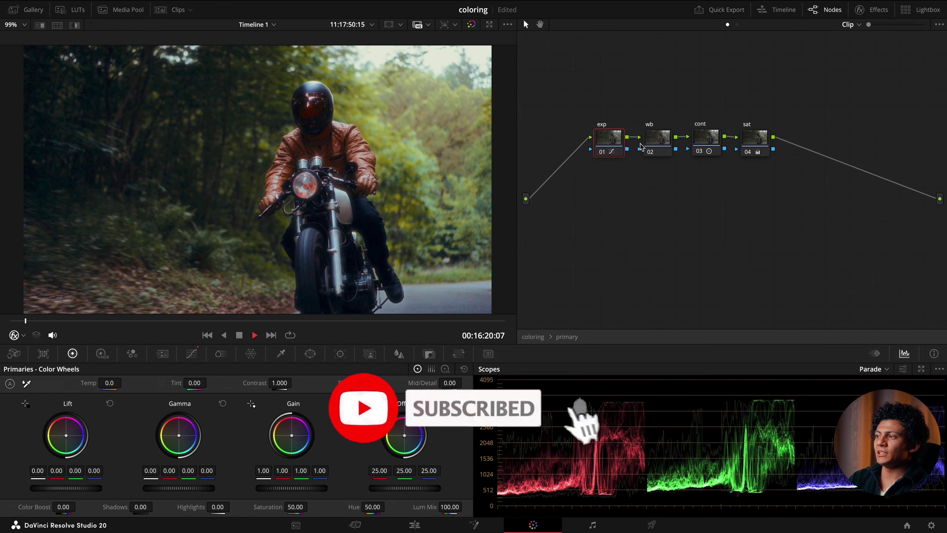
click(752, 145)
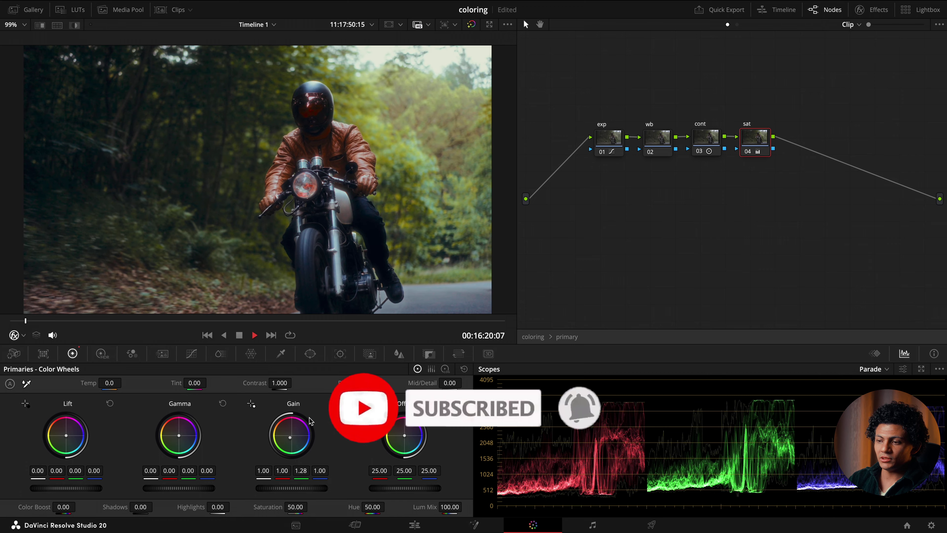
drag(301, 470, 332, 470)
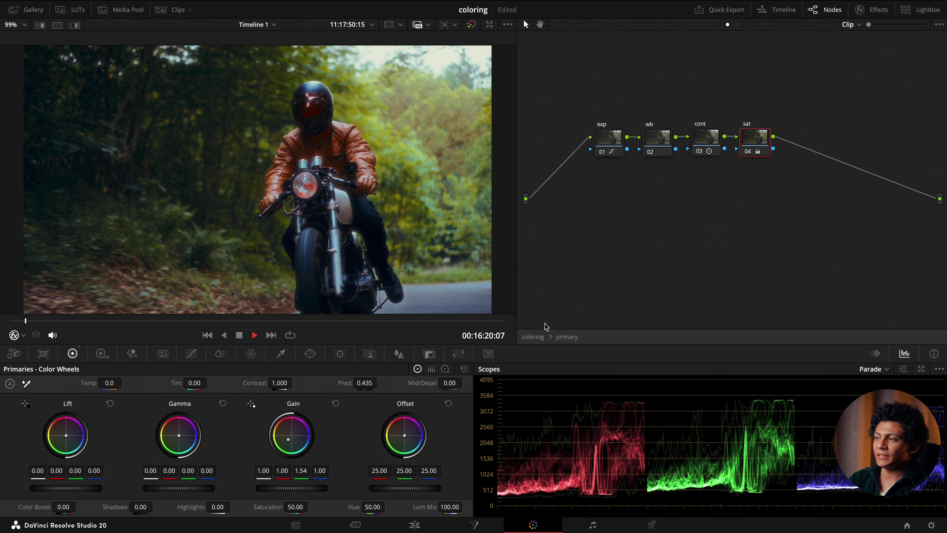
click(537, 336)
Step: Play the graded clip to review the look and return the playhead to near the clip's start
click(673, 146)
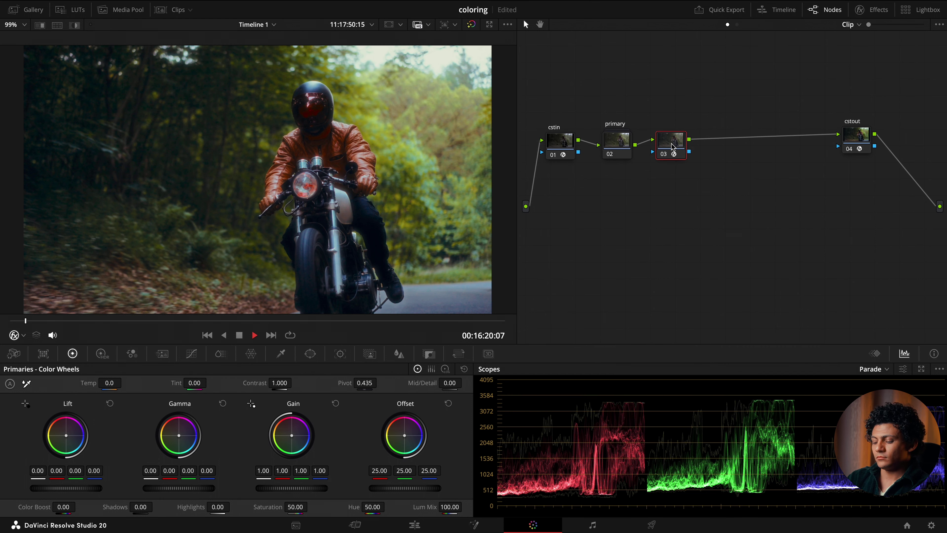
key(space)
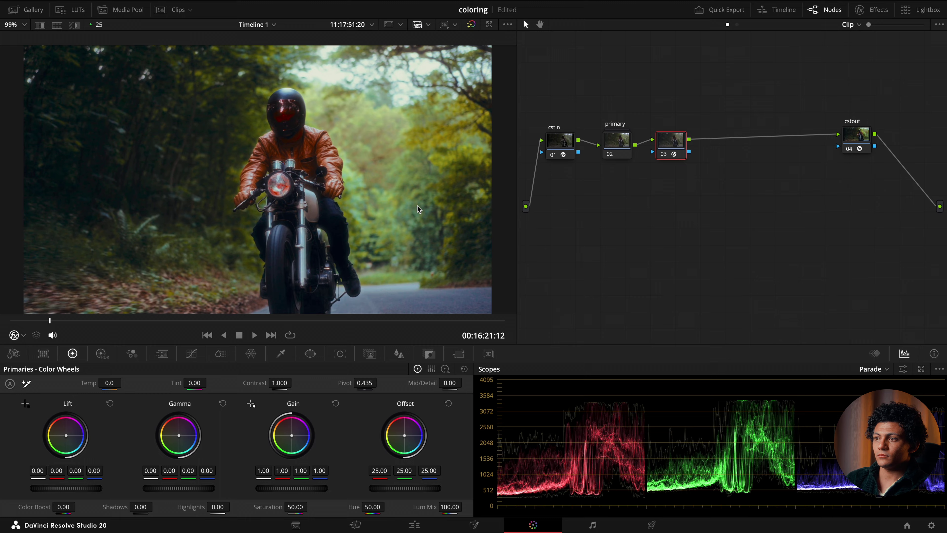
drag(49, 321, 11, 322)
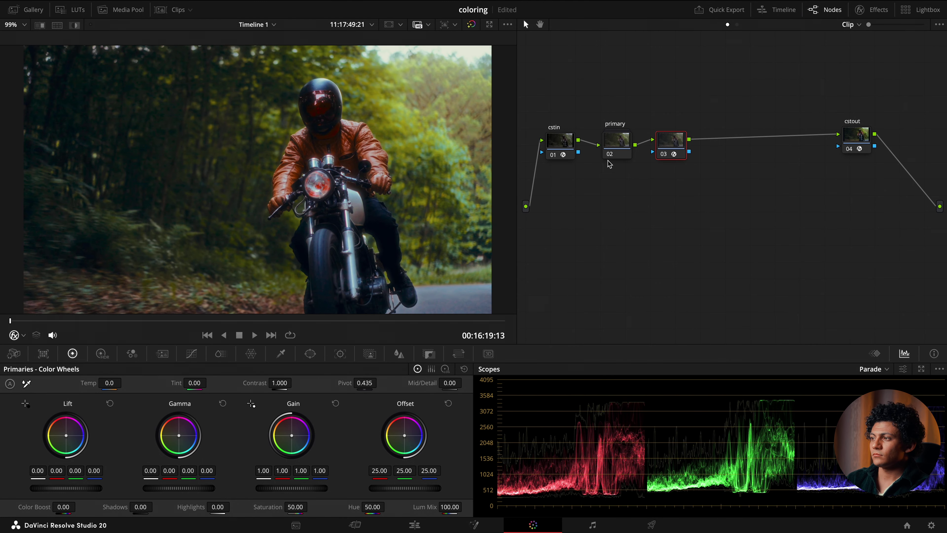
Step: Label the node after primary as dehancer and add a serial node after it labelled glow effect
text(dehancer)
key(Return)
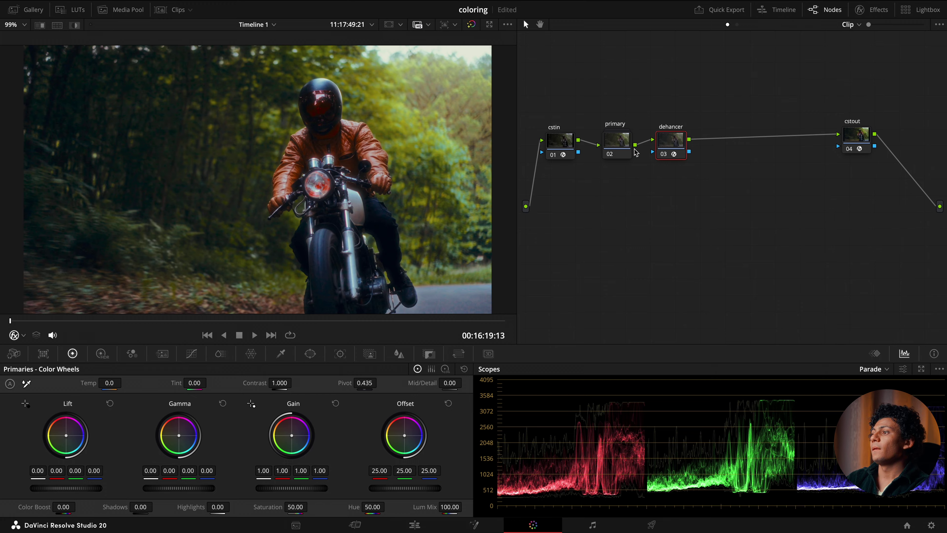
key(alt+s)
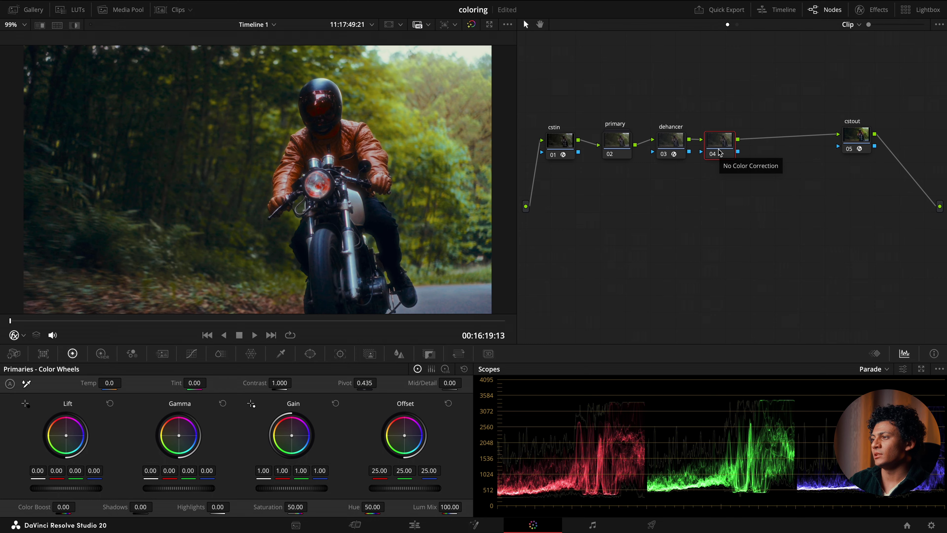
double_click(719, 153)
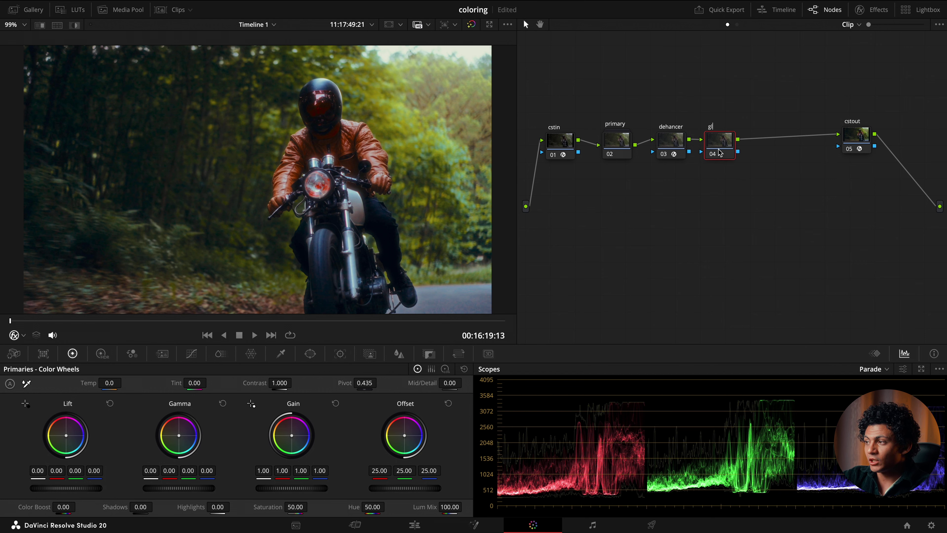
text(glow effect)
key(Return)
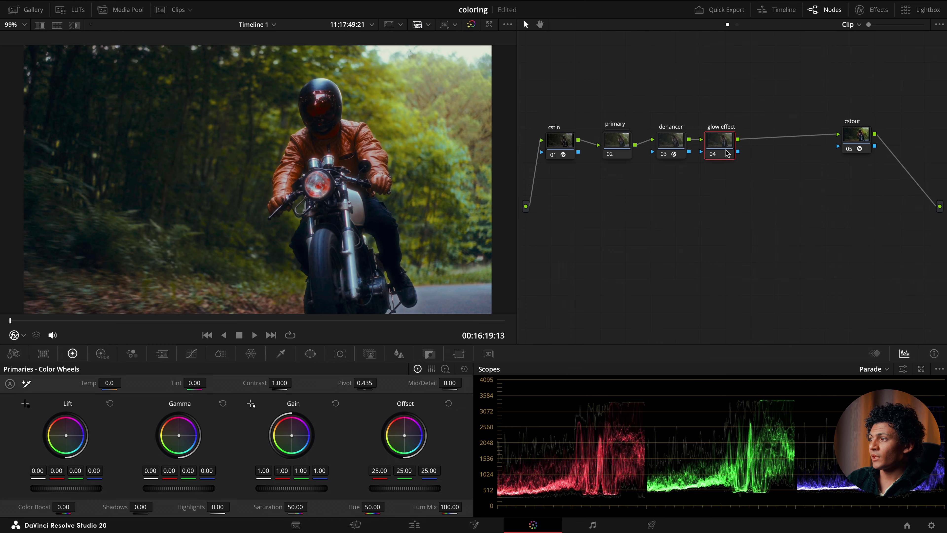
Step: Add a circular window to the glow effect node and fit it around the motorcycle's headlight at Pan 53.00 and Tilt 49.80
click(311, 353)
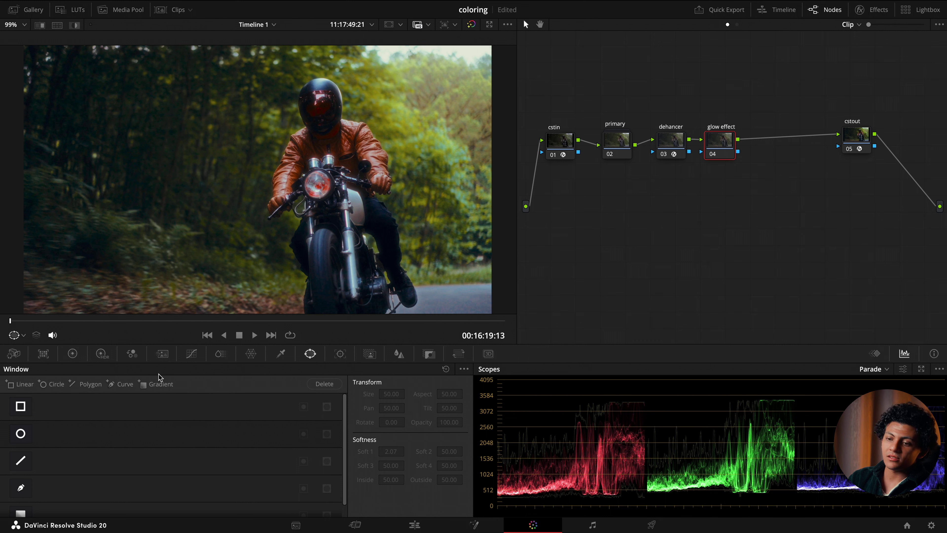
click(21, 434)
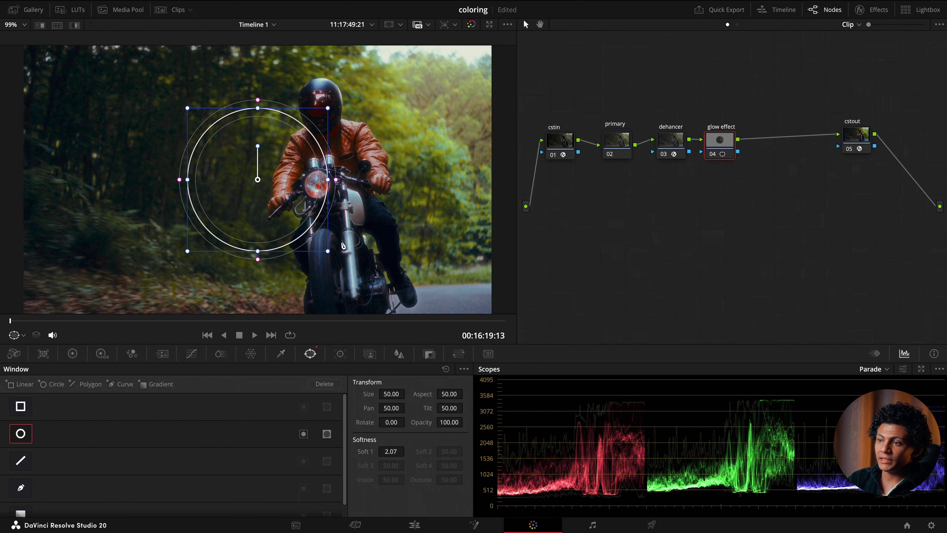
drag(312, 231, 322, 186)
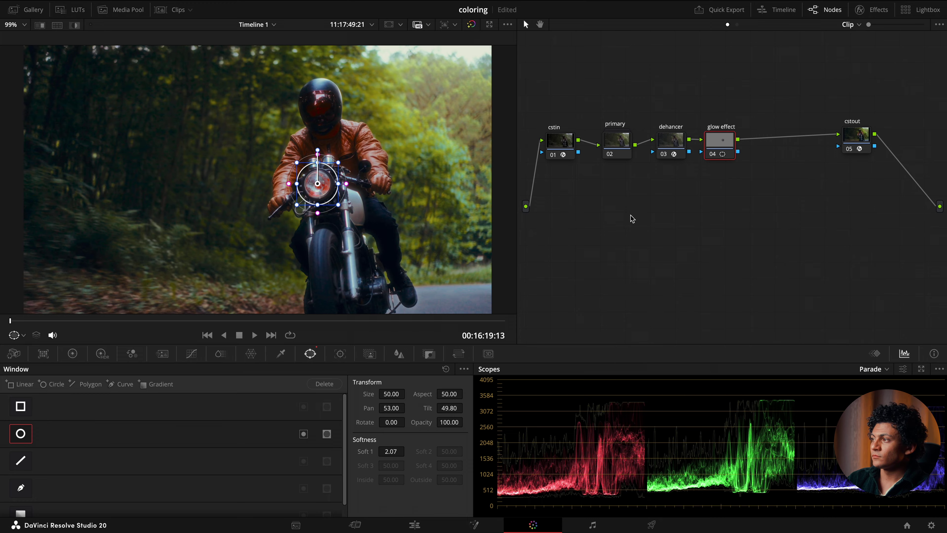
Step: Search the effects library for glow and apply the Glow effect to the glow effect node
click(860, 15)
click(801, 44)
text(glow)
drag(788, 83, 686, 147)
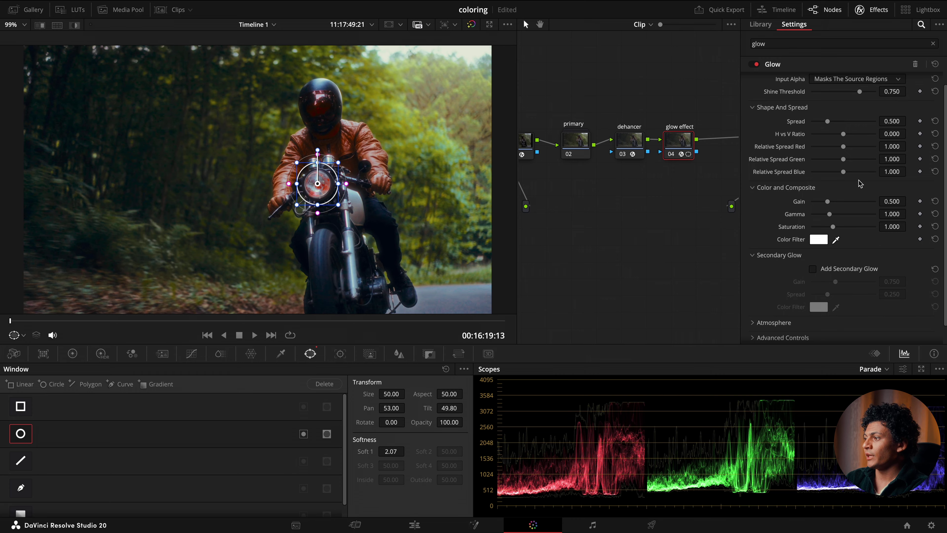
Step: Set the Glow's Shine Threshold to 0.000, Spread to 0.372 and H vs V Ratio to 1.000, and enable Add Secondary Glow
drag(860, 106, 823, 137)
click(813, 284)
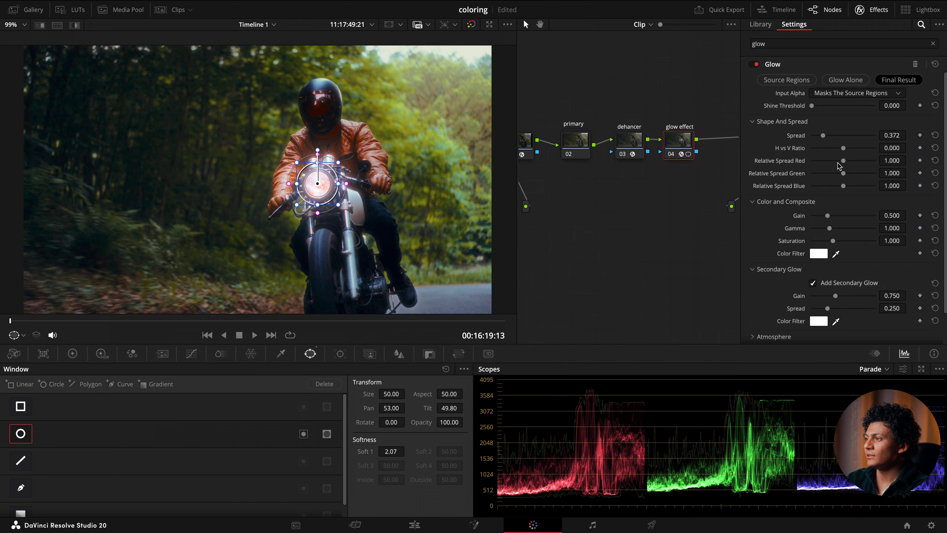
drag(844, 149, 884, 158)
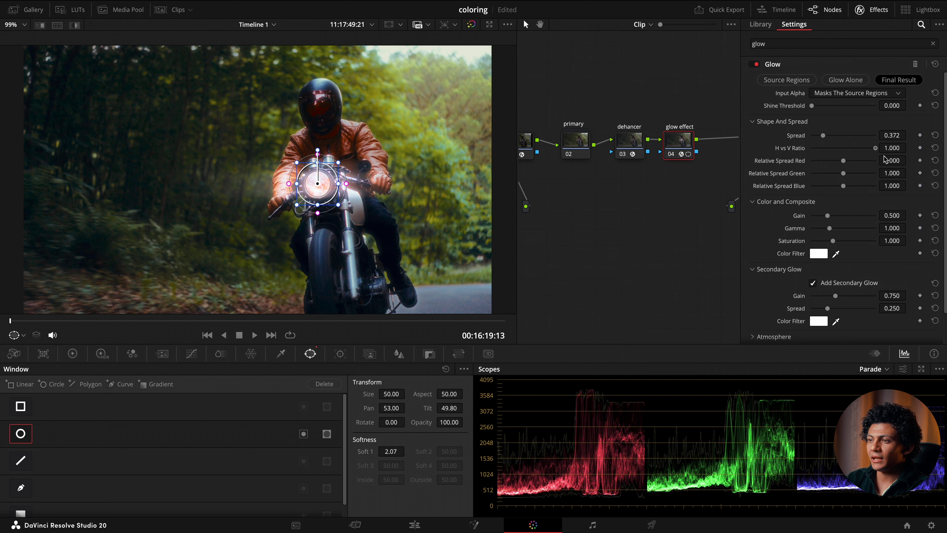
Step: Set the main glow's Gain to 0.775, Gamma to 1.350 and Saturation to 2.581
drag(828, 216, 850, 246)
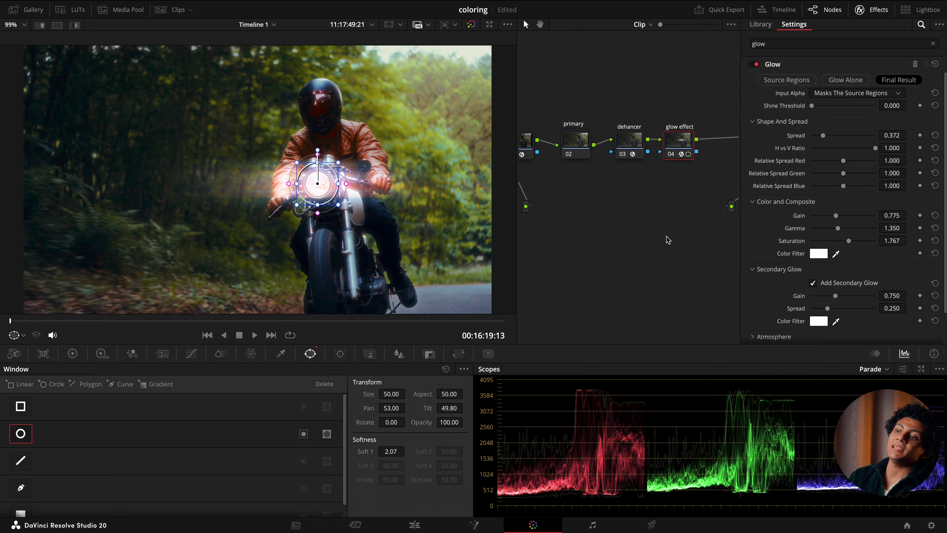
mouse_move(850, 242)
mouse_down()
mouse_move(877, 245)
mouse_move(866, 243)
mouse_up()
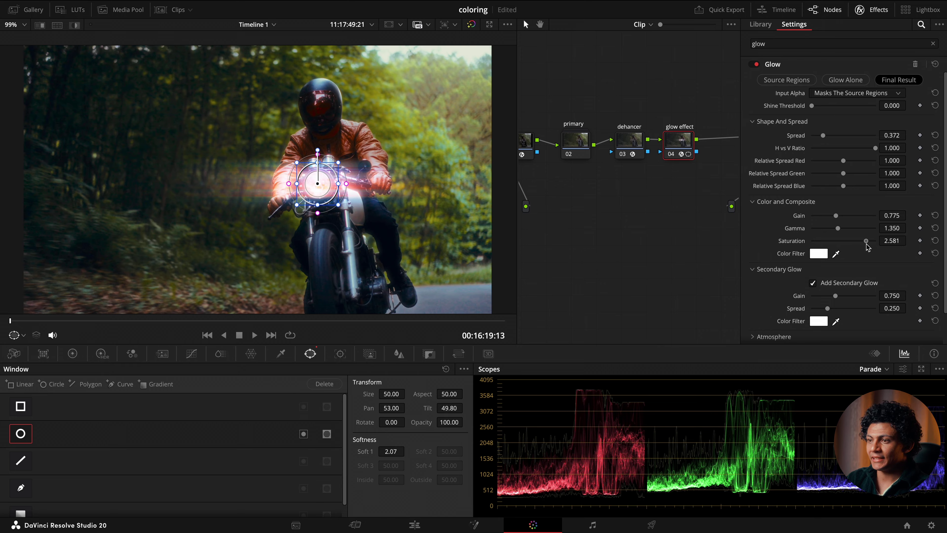
Step: Tint the main glow's Color Filter a pale yellow
click(824, 256)
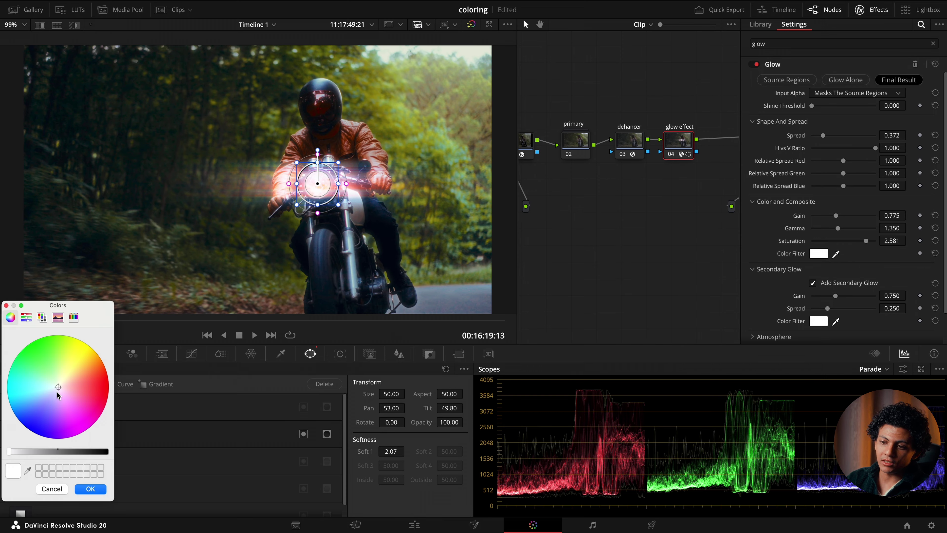
drag(60, 387, 65, 384)
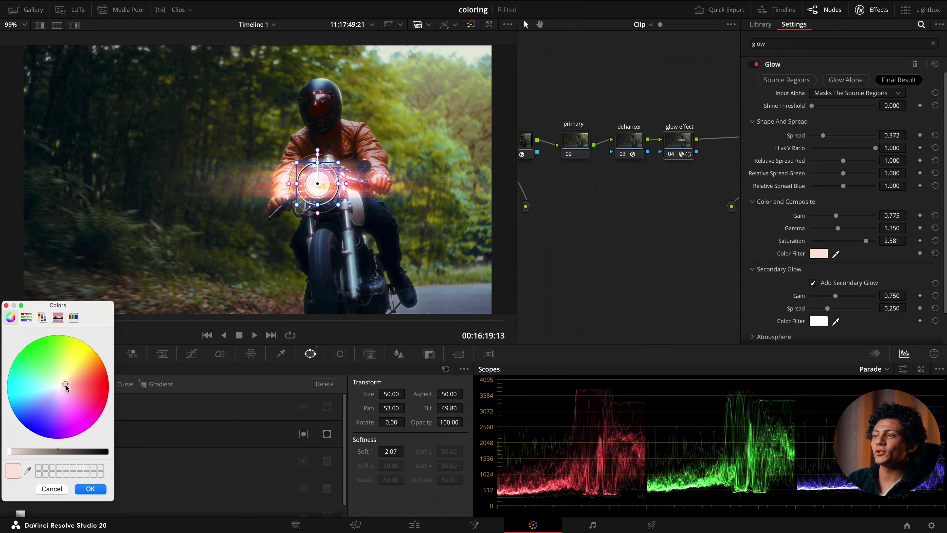
drag(67, 381, 68, 377)
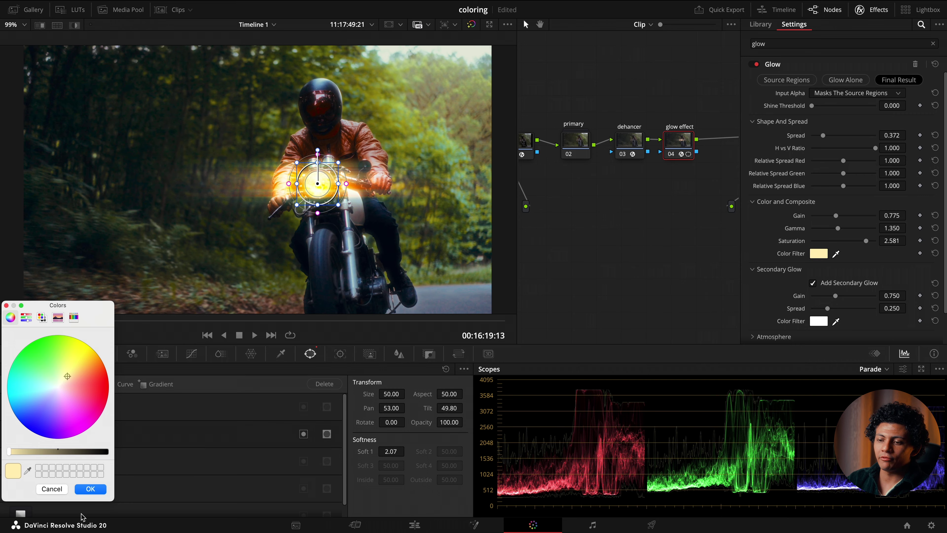
click(90, 490)
Step: Set the main glow's Color Filter to a near-white cream and its Saturation to 2.047
drag(865, 241, 828, 247)
click(818, 253)
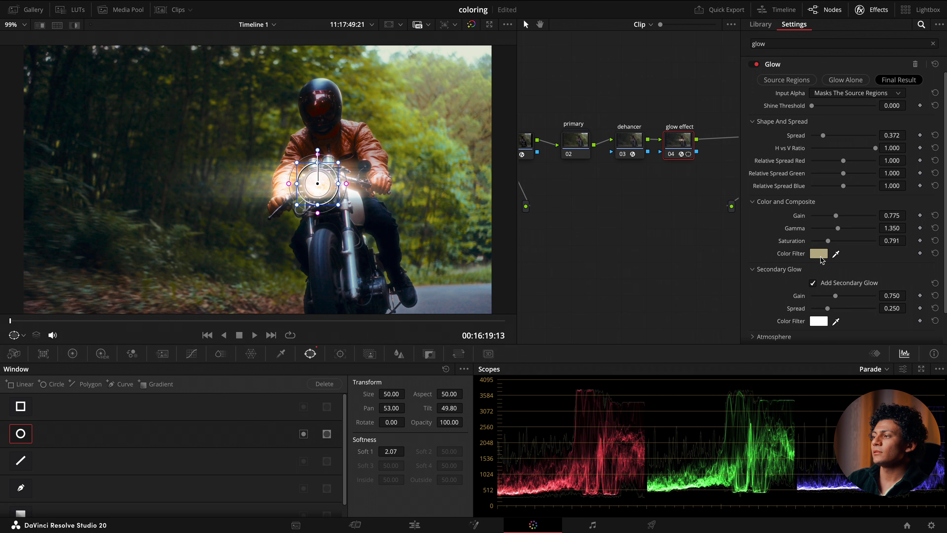
click(60, 380)
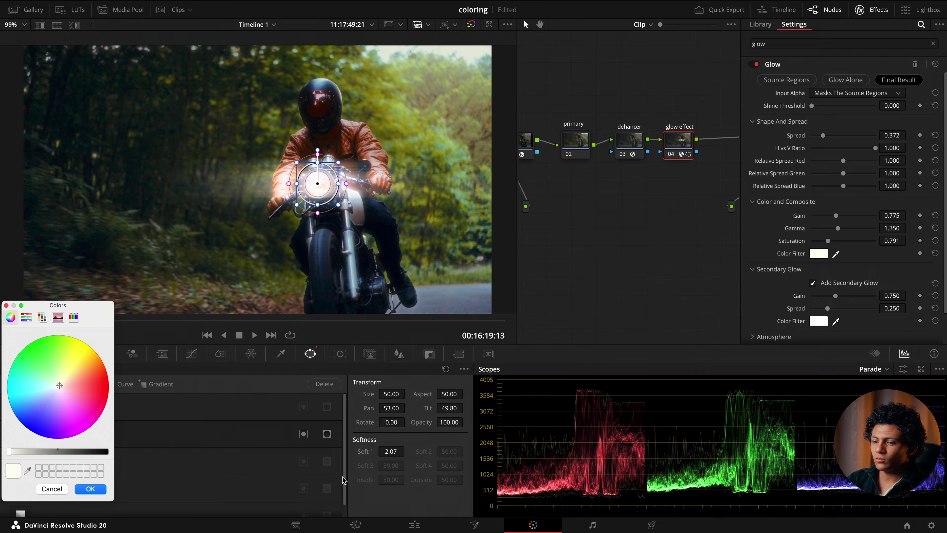
click(92, 489)
drag(828, 242, 858, 248)
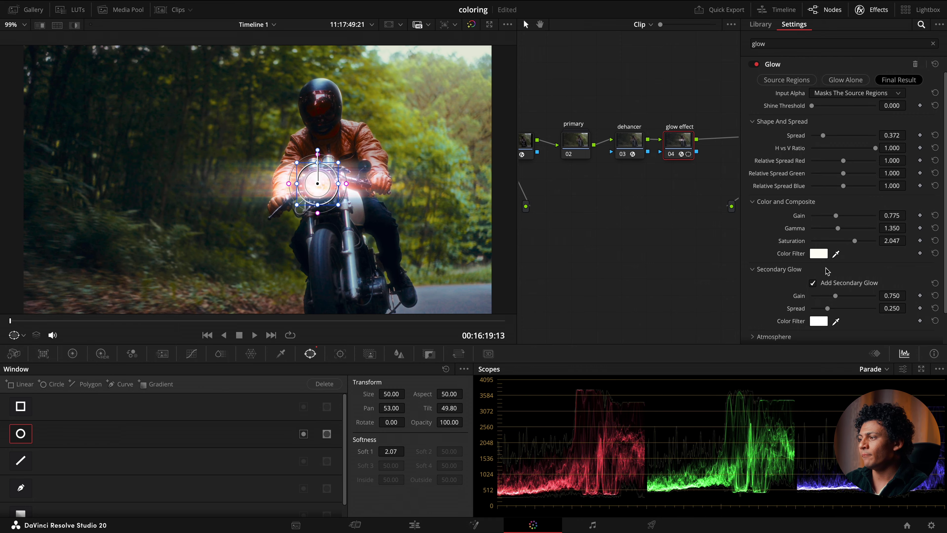
Step: Set the Secondary Glow's Spread to 0.543, Gain to 0.372 and Color Filter to a pale peach-orange
drag(827, 309, 847, 314)
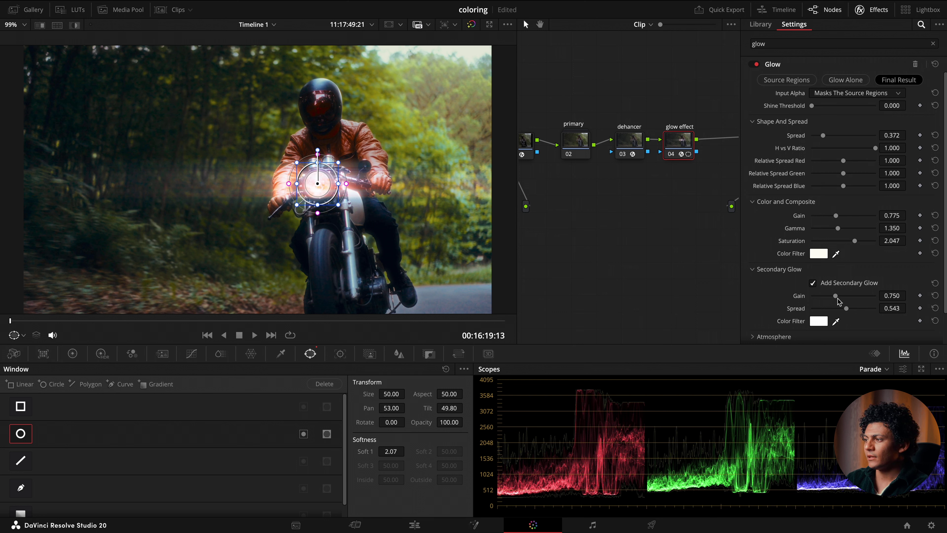
drag(835, 297, 825, 304)
click(819, 321)
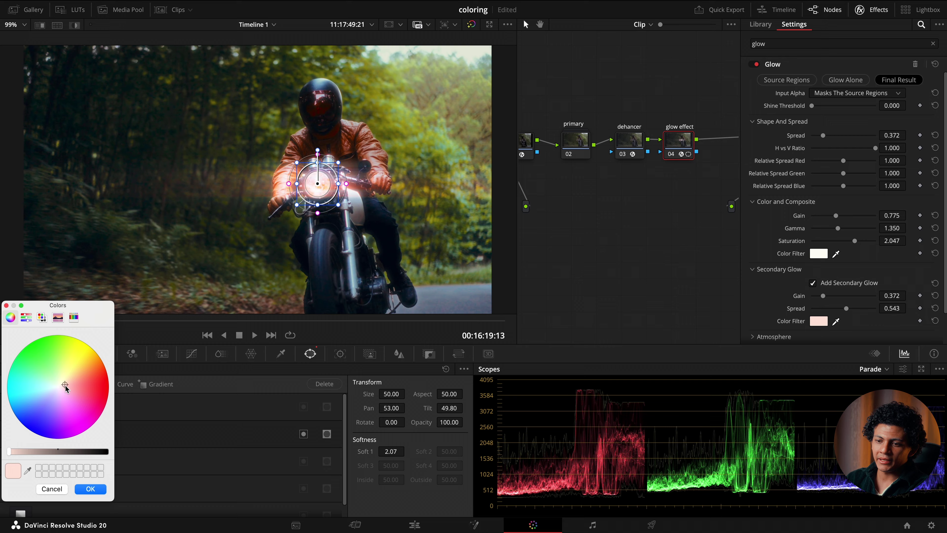
drag(68, 383, 68, 390)
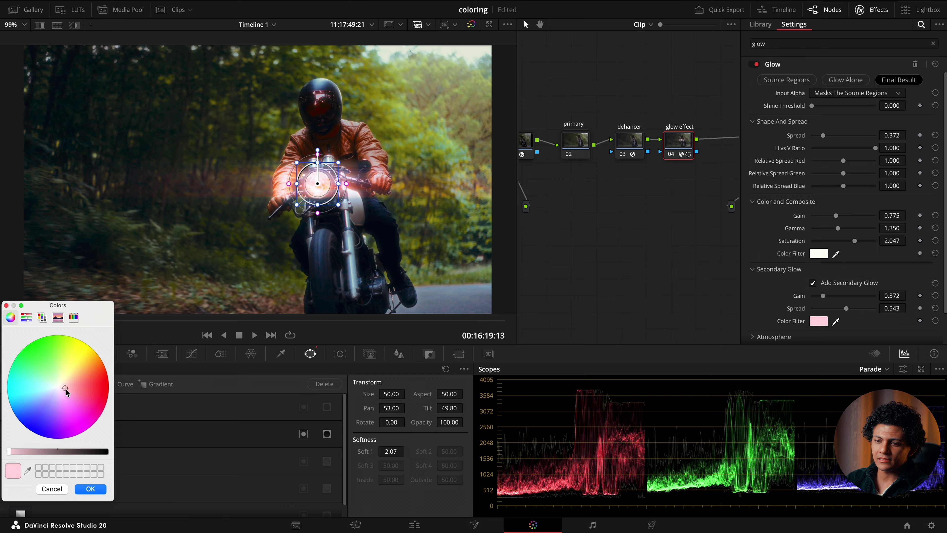
drag(66, 386, 64, 384)
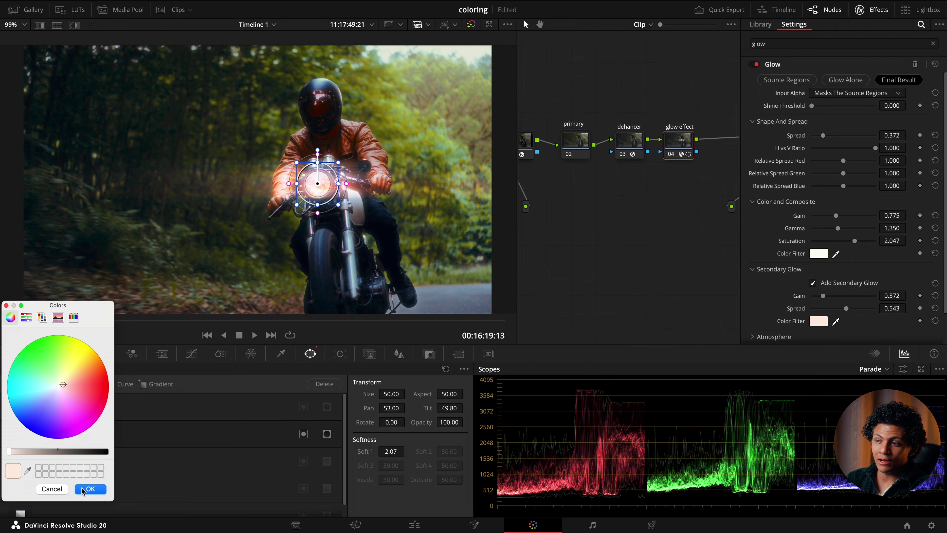
mouse_move(64, 385)
mouse_down()
mouse_move(86, 368)
mouse_move(67, 378)
mouse_up()
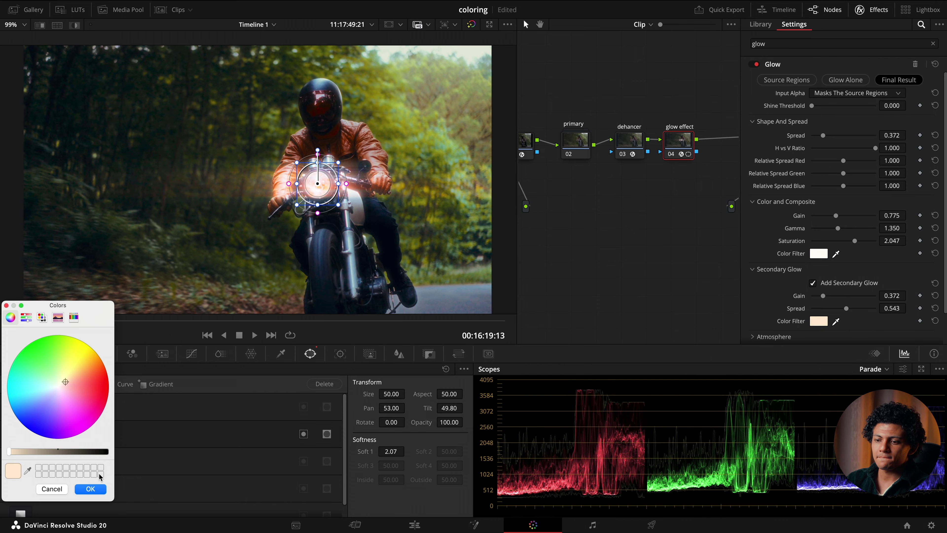
click(90, 488)
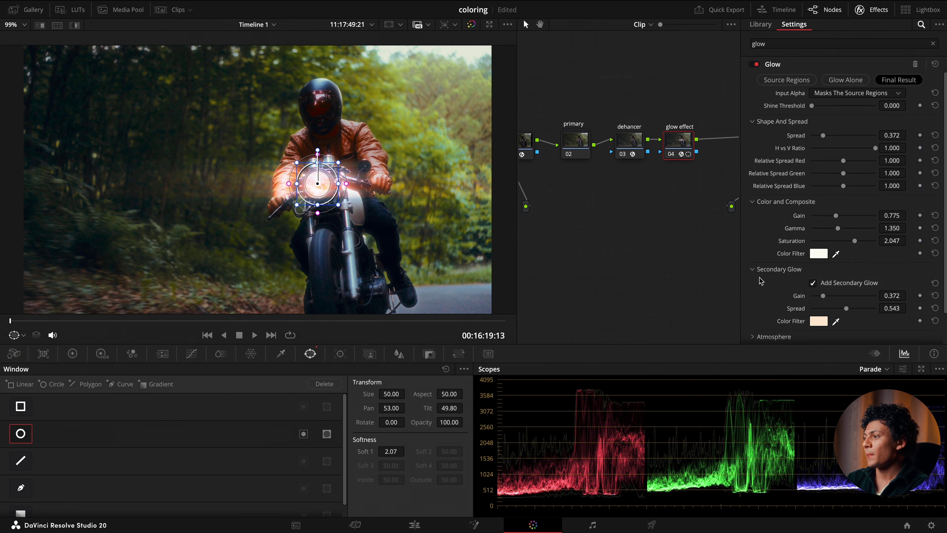
Step: Set the Glow's Opacity to 0.527 in its Advanced Controls
scroll(768, 231, down, 2)
click(753, 333)
scroll(757, 329, down, 1)
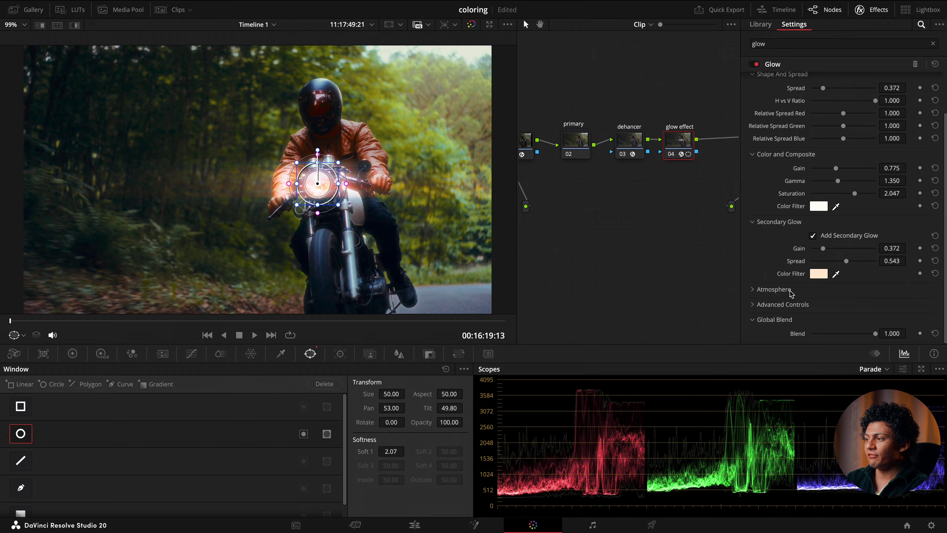
click(757, 304)
scroll(761, 309, down, 2)
drag(842, 315, 813, 319)
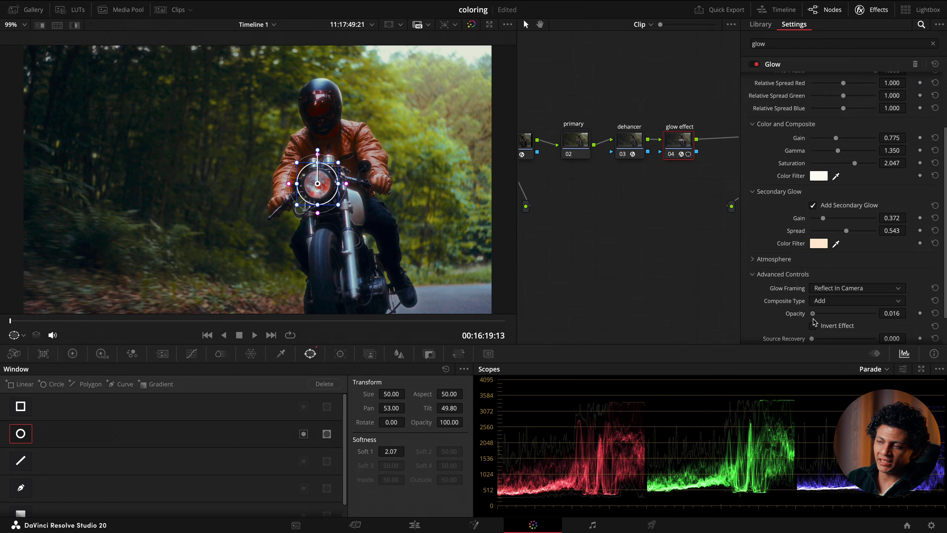
drag(813, 320, 847, 323)
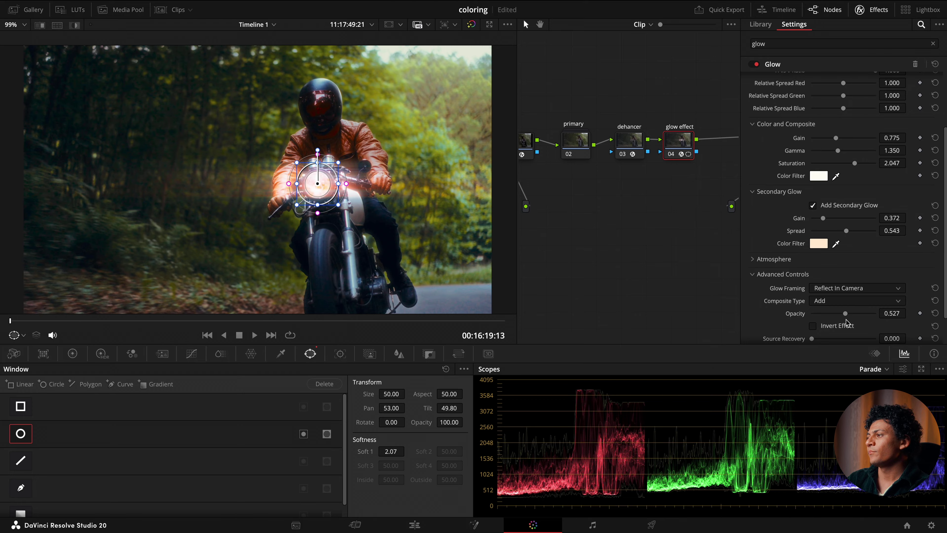
Step: Close the effect settings and compare the image with the glow effect node disabled and enabled
click(861, 11)
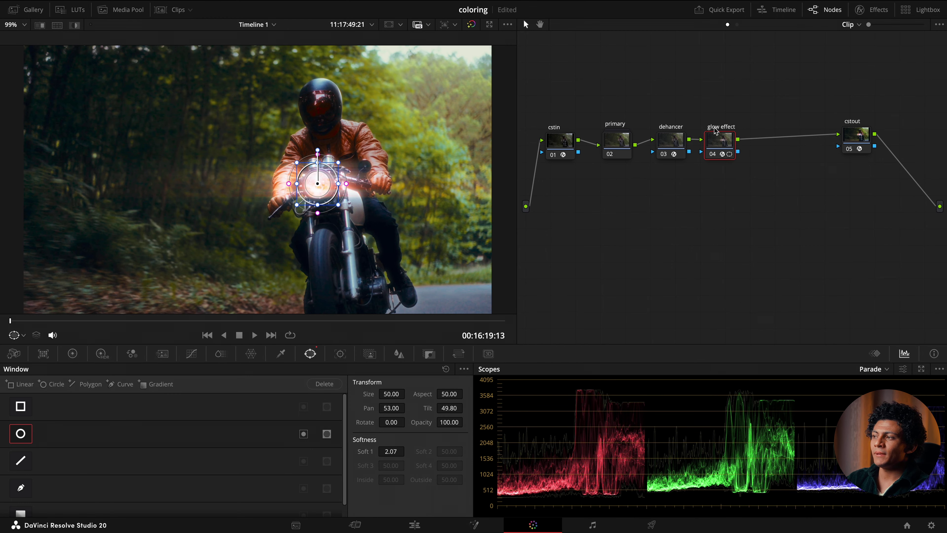
key(ctrl+d)
key(ctrl+d)
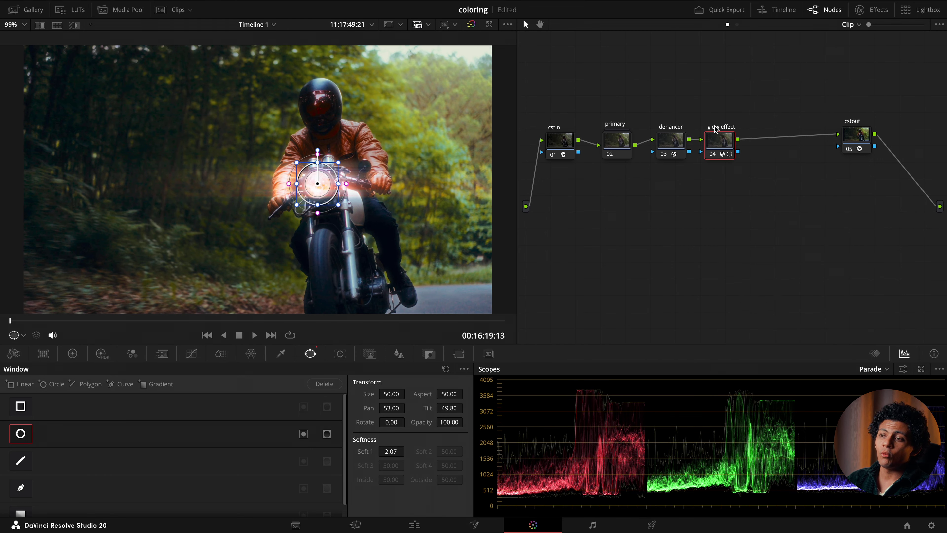
Step: Track the headlight window through the whole clip, then recentre it on the headlight and widen its soft edge
click(341, 353)
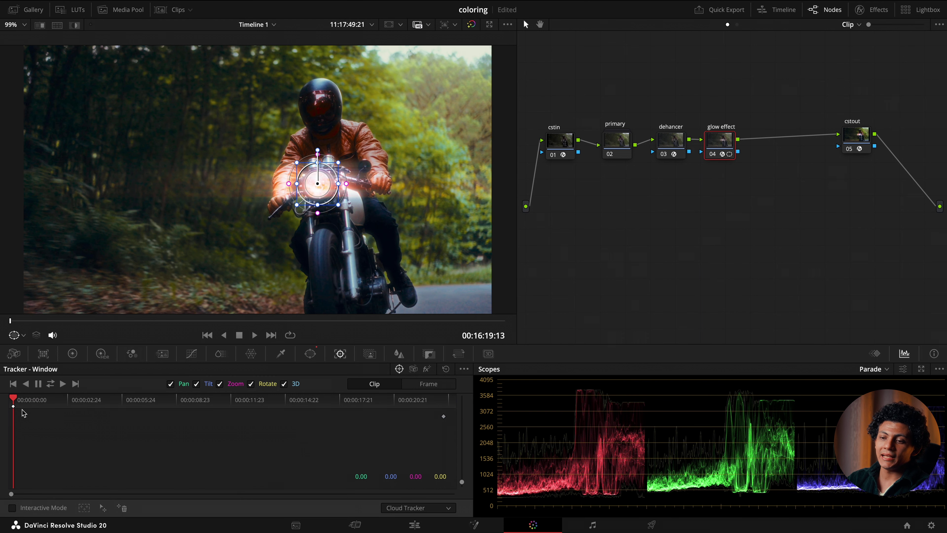
click(50, 384)
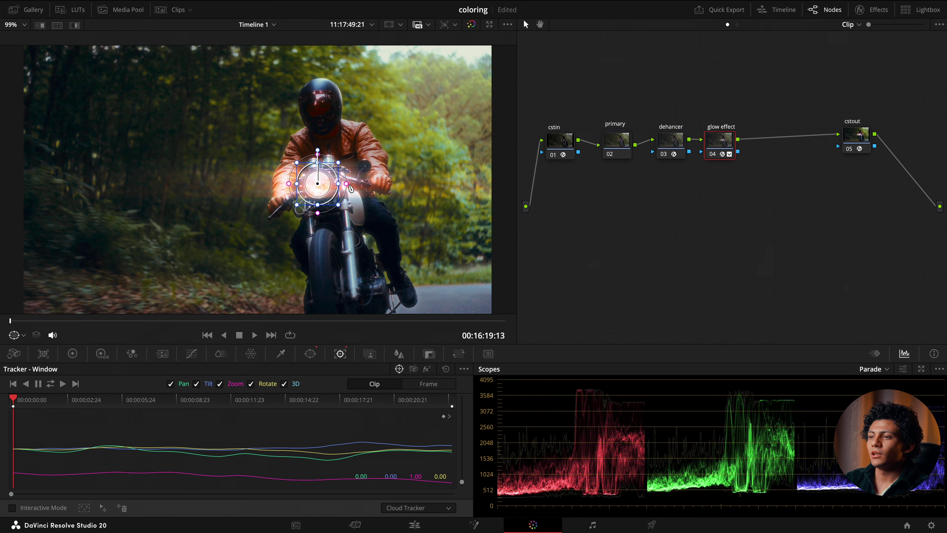
drag(347, 183, 320, 188)
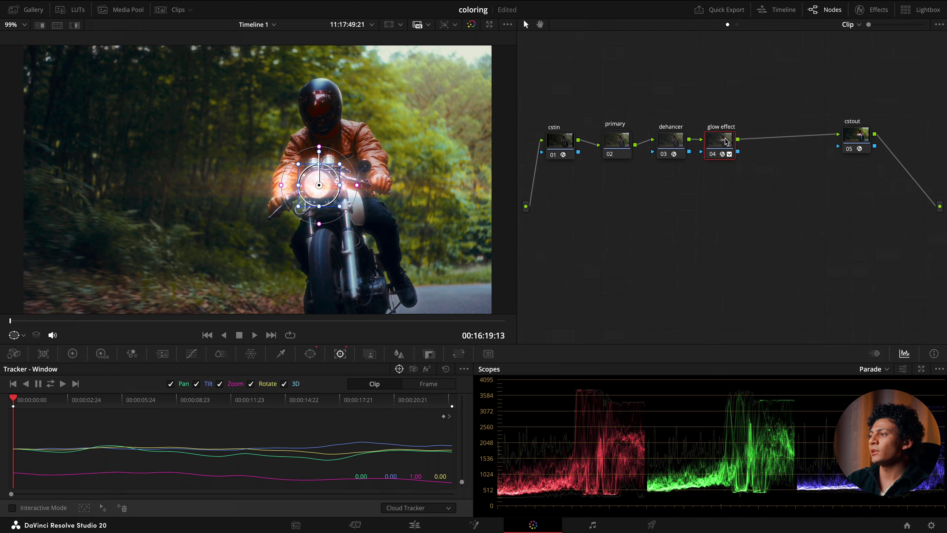
Step: Move the cstout node next to the glow effect node and add a serial node after it
mouse_move(726, 142)
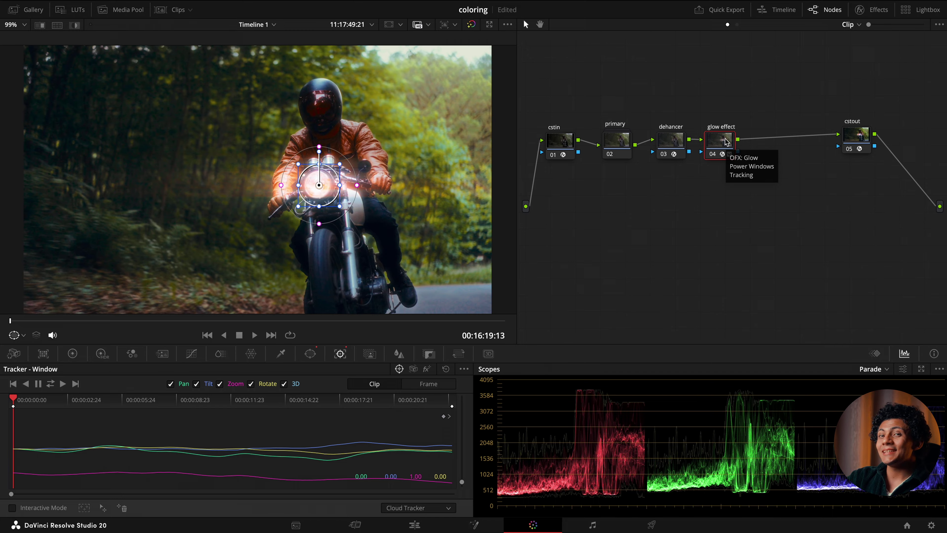
drag(852, 141, 721, 232)
key(alt+s)
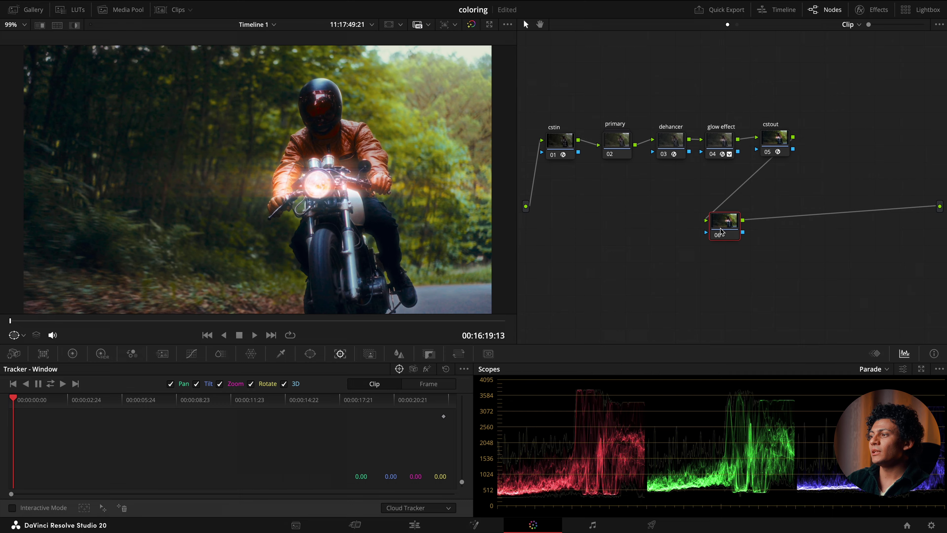
Step: Add an elliptical window around the rider on the new node with Size 53.59, Aspect 36.96, Pan 53.30, Tilt 50.02 and Soft 1 15.77
click(310, 353)
click(25, 435)
drag(336, 180, 374, 180)
drag(261, 255, 262, 308)
drag(330, 180, 335, 180)
drag(251, 181, 317, 180)
drag(248, 181, 233, 180)
drag(171, 183, 159, 201)
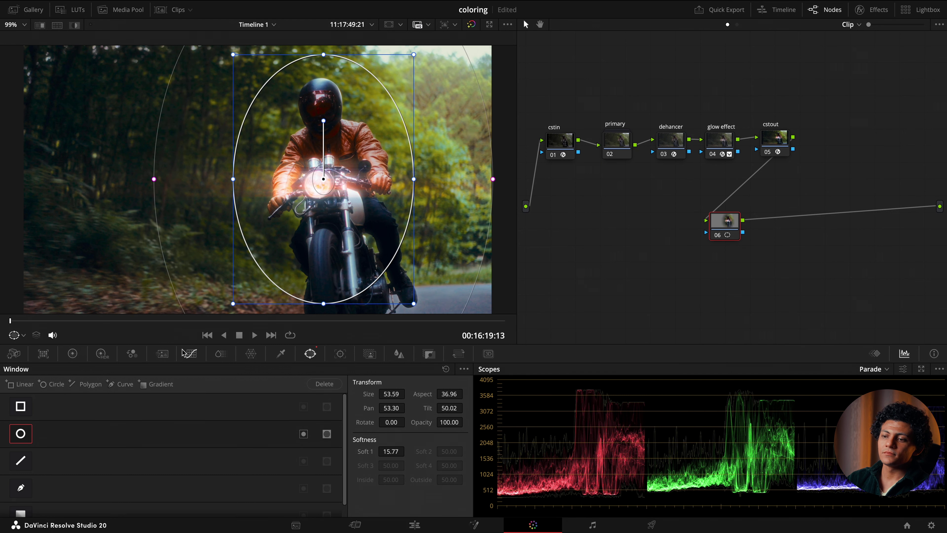
Step: Darken the surroundings of the rider by turning off Editable Splines, lowering the custom curve's midtones slightly and inverting the elliptical window
click(191, 353)
click(464, 369)
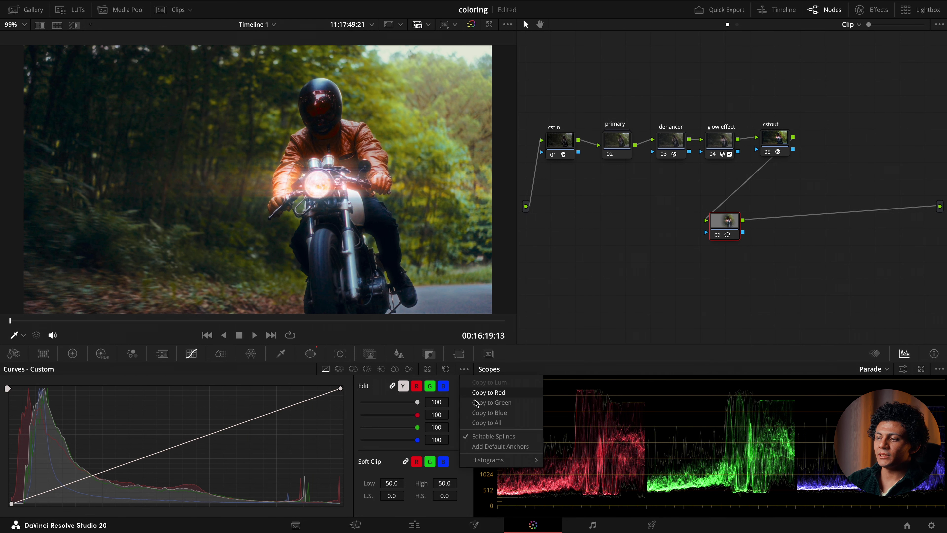
click(476, 435)
drag(159, 452, 160, 465)
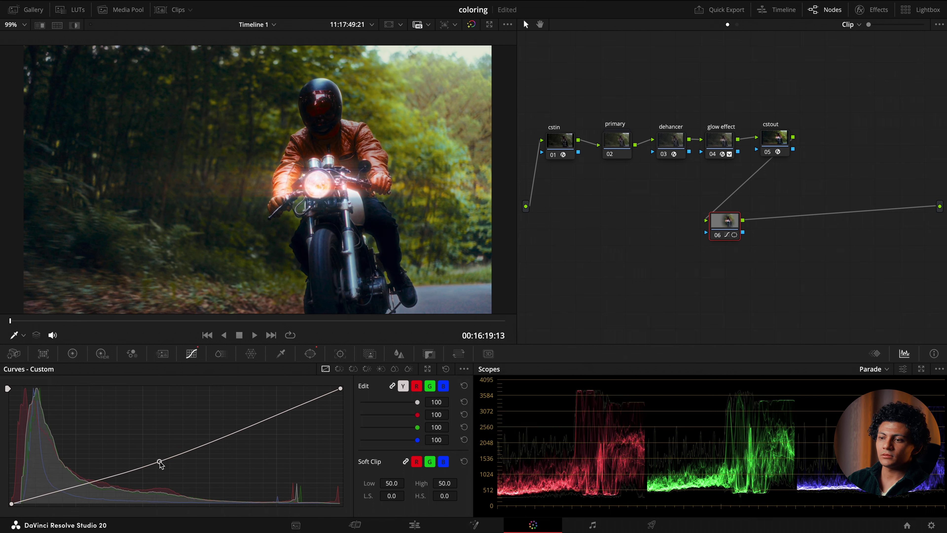
click(309, 353)
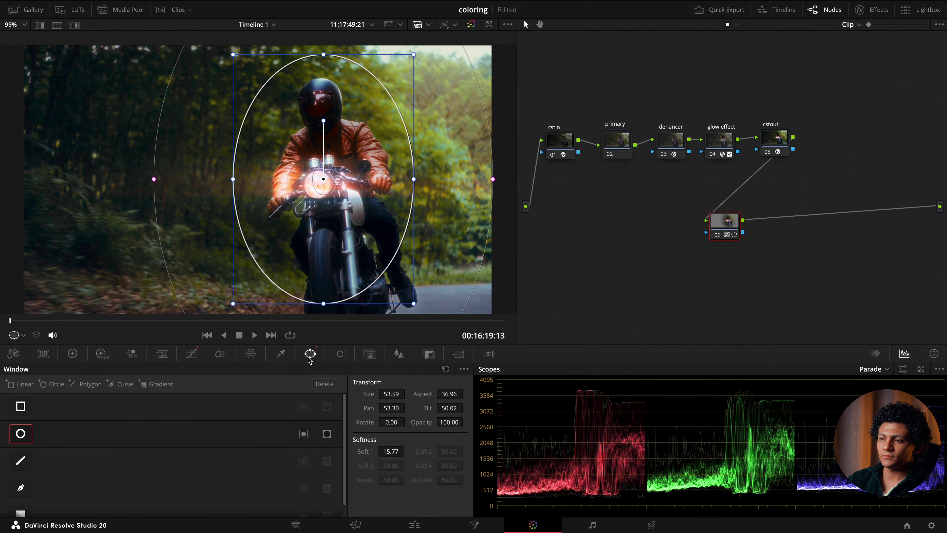
click(303, 434)
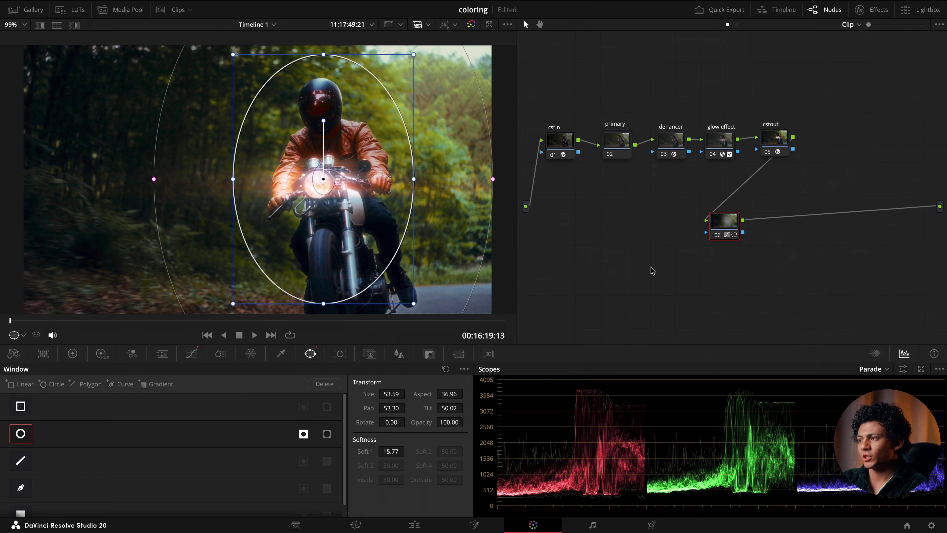
Step: Add an outside node after the vignette node and raise its custom curve's midtones slightly to brighten the rider
key(alt+s)
click(191, 353)
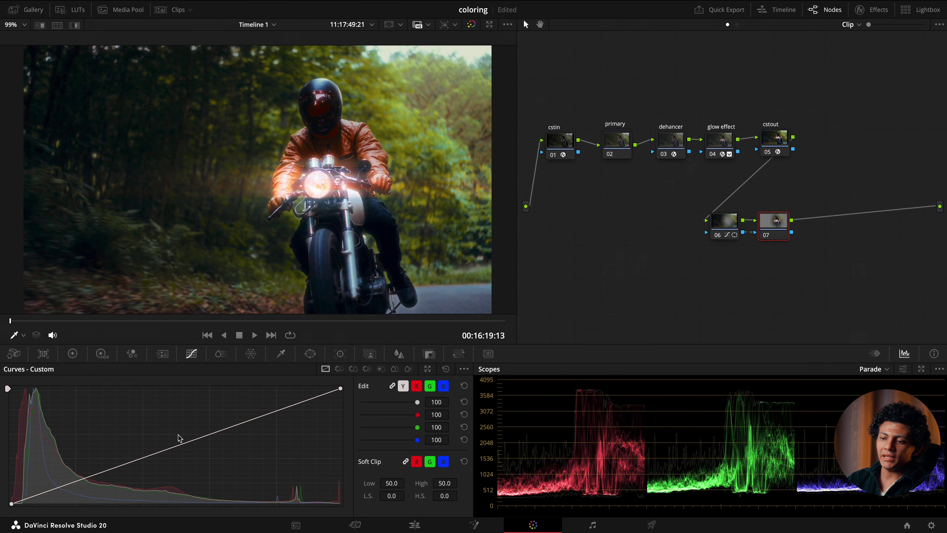
mouse_move(169, 451)
mouse_down()
mouse_move(153, 401)
mouse_move(156, 443)
mouse_up()
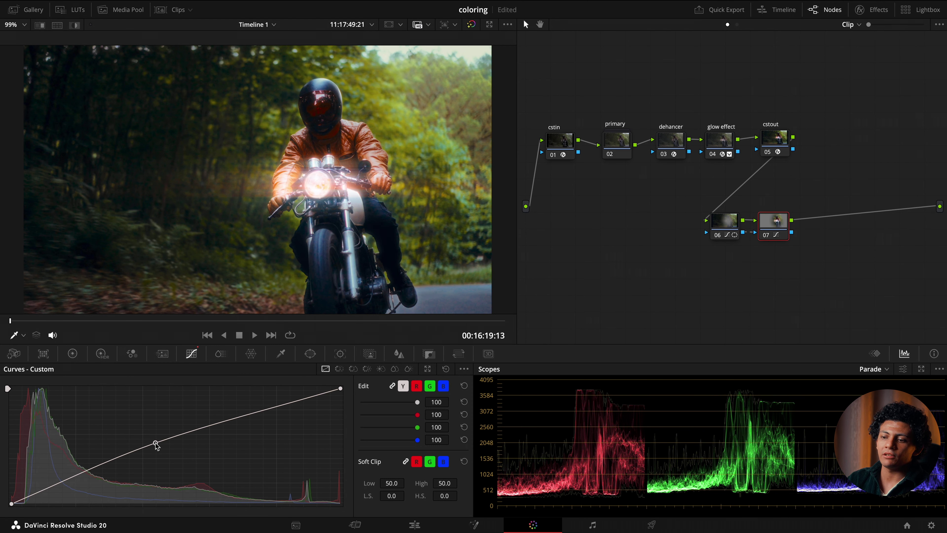
Step: Combine the vignette node and its outside node into a compound node, compare it off and on, and label it mask
drag(688, 261, 786, 226)
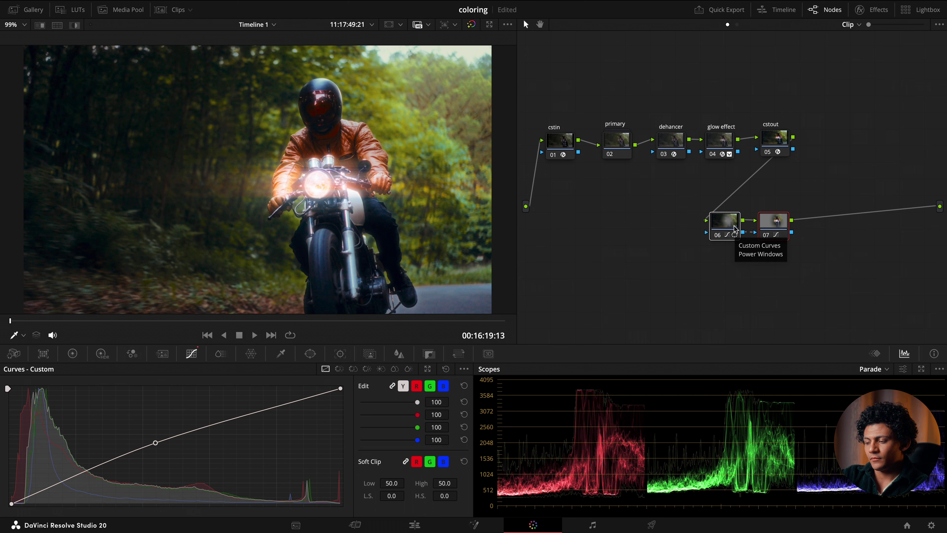
key(alt+c)
key(ctrl+d)
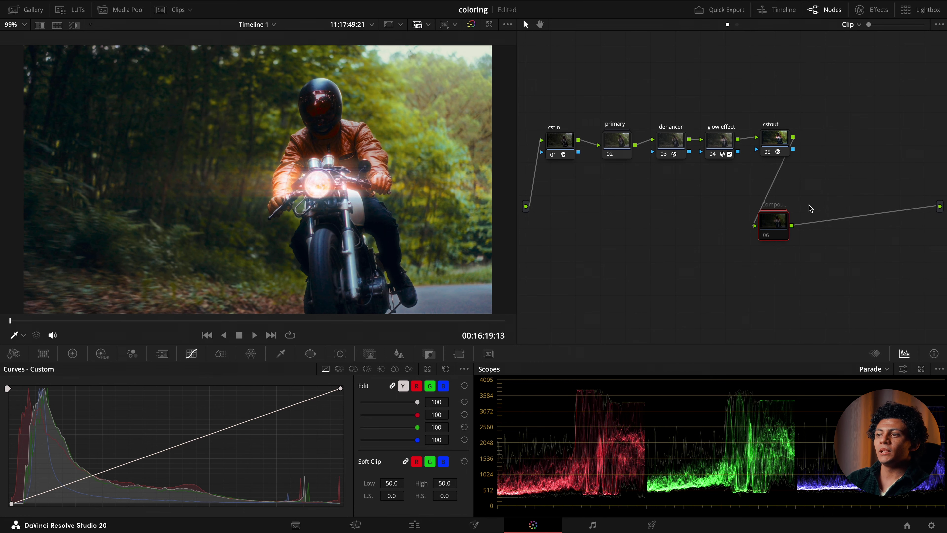
key(ctrl+d)
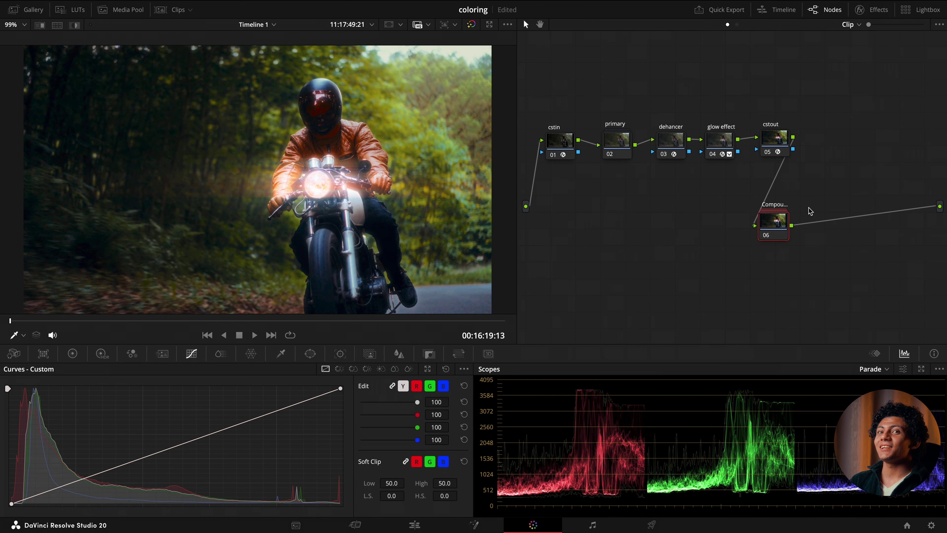
double_click(775, 224)
text(mask)
key(Return)
Step: Open the mask compound node and apply the Radial Blur effect to its first node
double_click(779, 224)
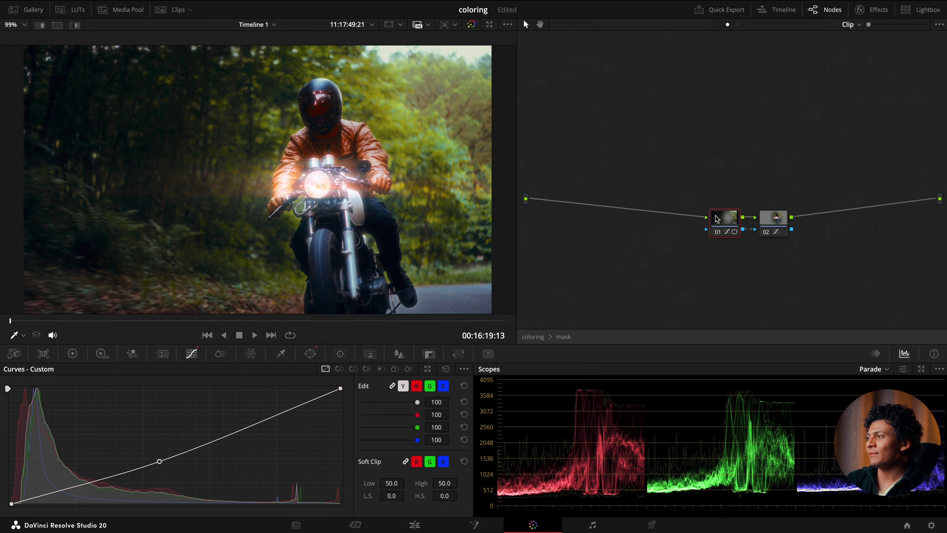
click(873, 9)
click(775, 41)
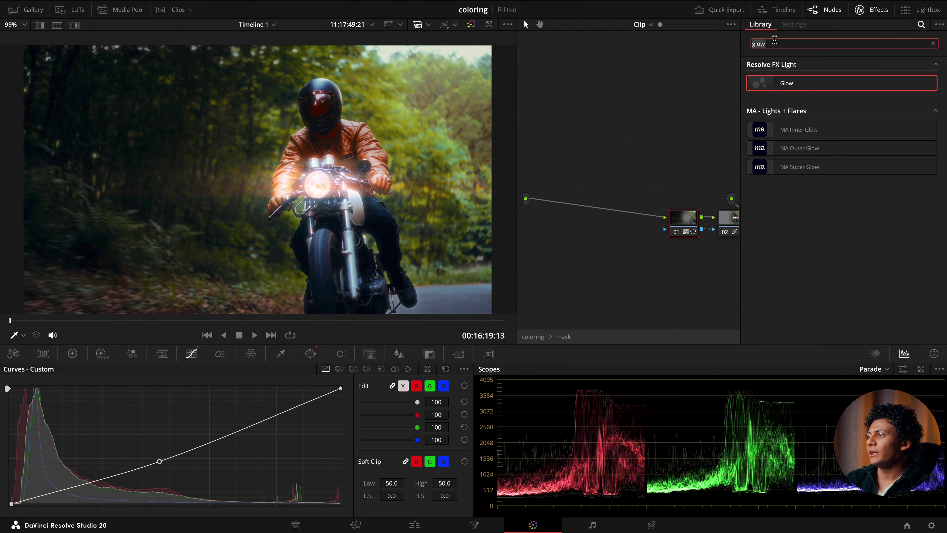
text(radial)
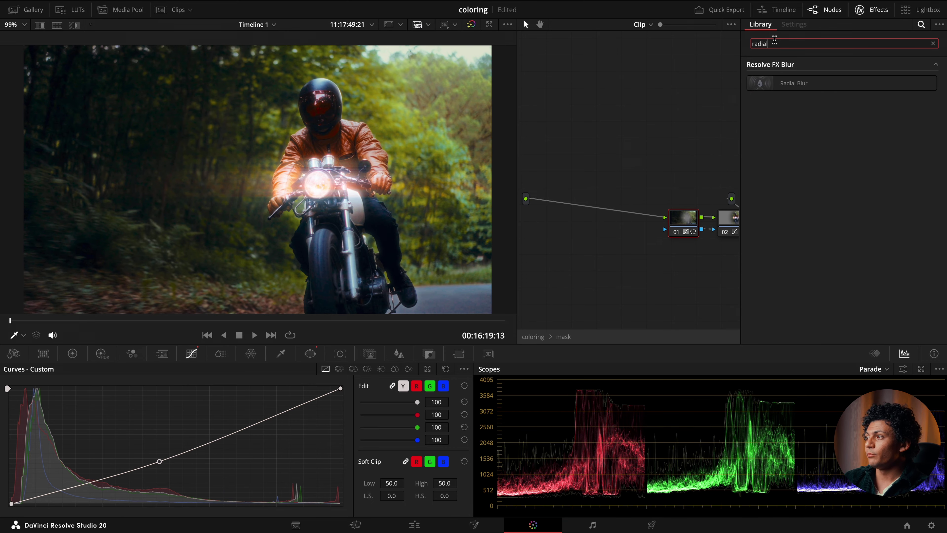
drag(779, 82, 691, 224)
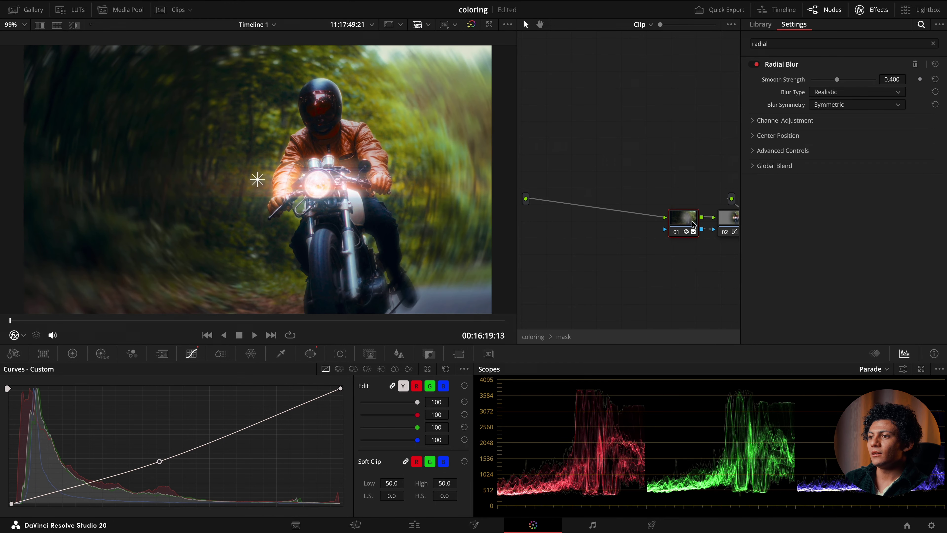
Step: Set the Radial Blur's Blur Type to Stylized and its Smooth Strength to 0.233
click(830, 106)
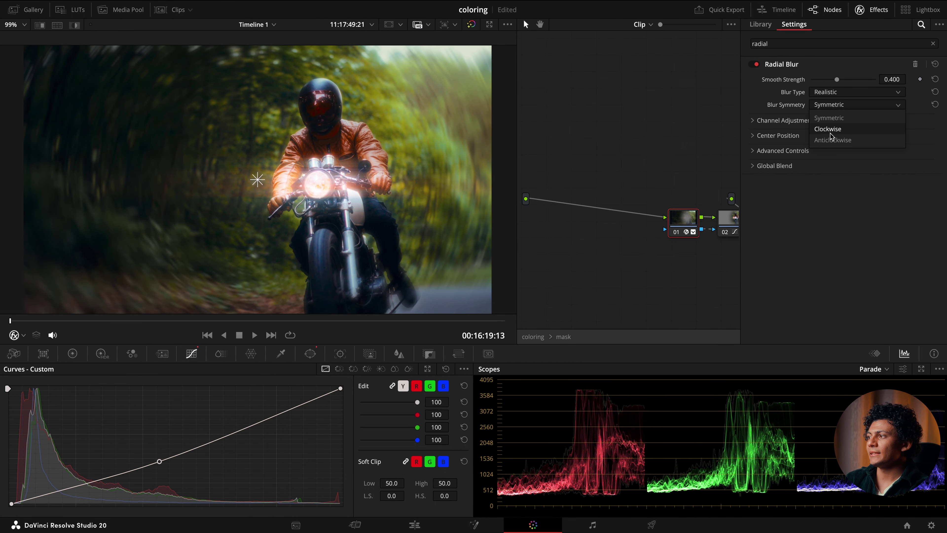
click(835, 116)
click(834, 92)
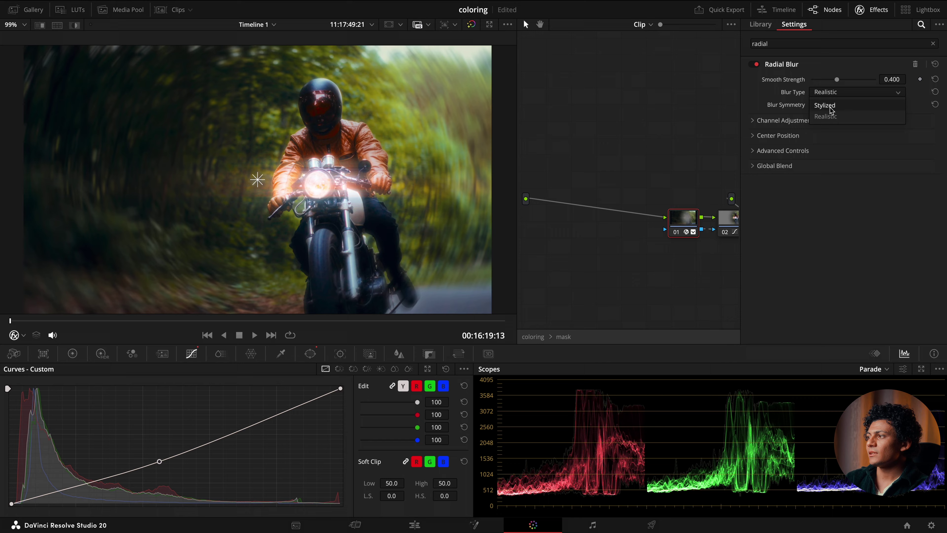
click(830, 105)
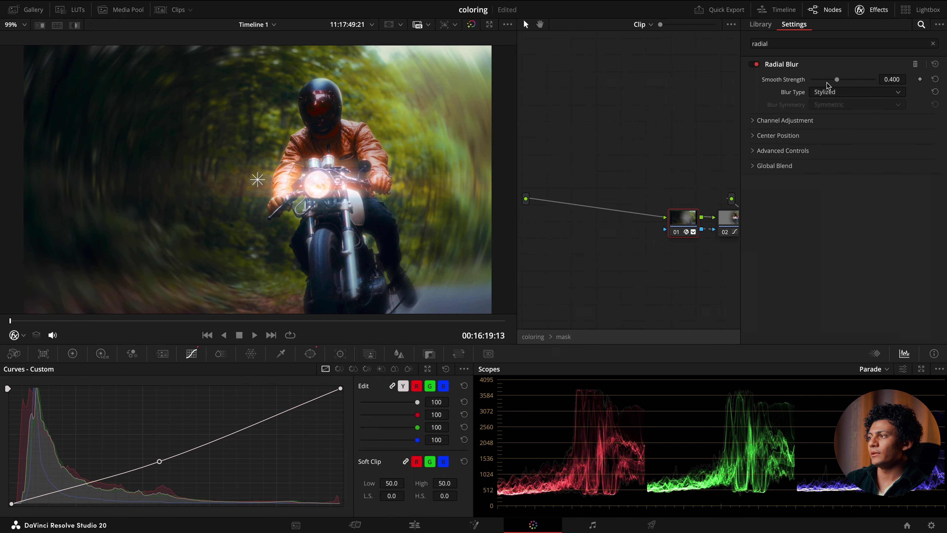
drag(836, 79, 828, 80)
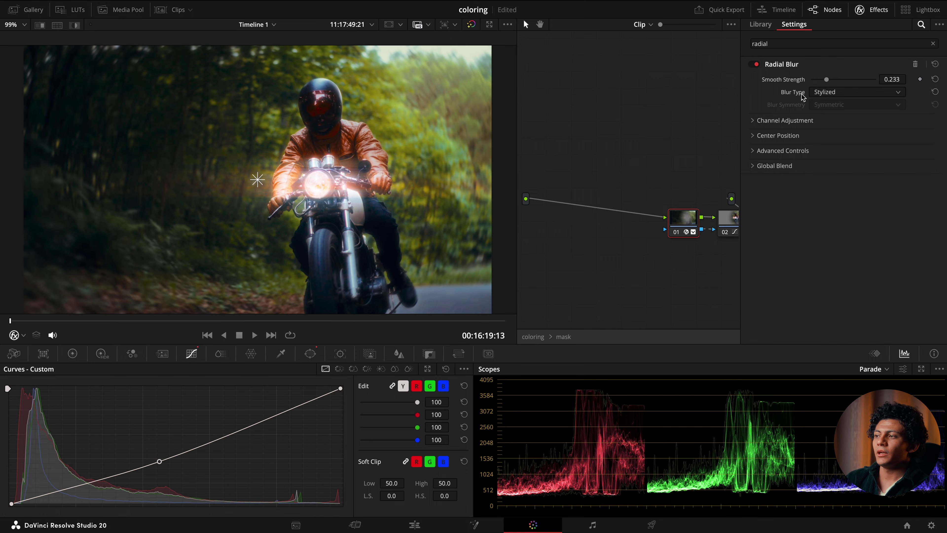
Step: Enlarge the elliptical window around the rider to Size 55.49 and Aspect 41.33 and recentre it over the motorcycle
click(308, 356)
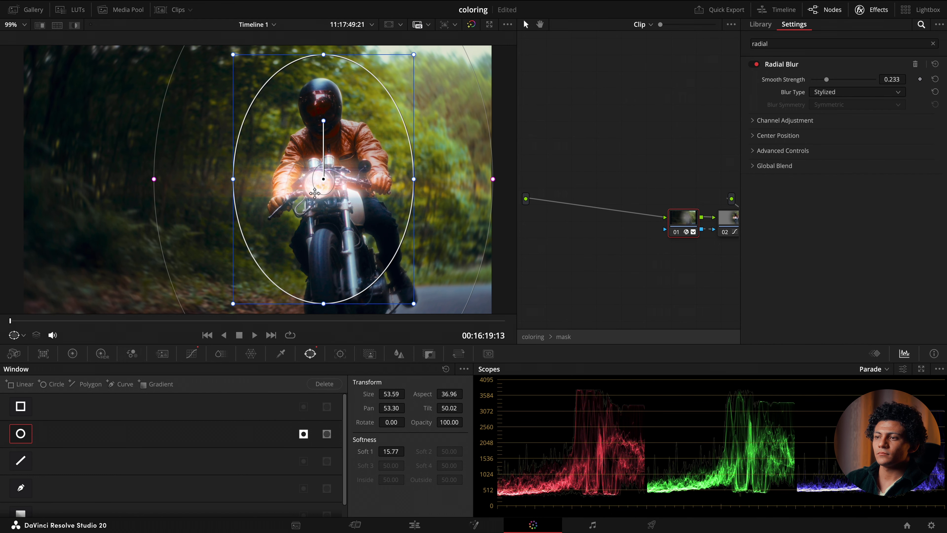
scroll(330, 226, down, 4)
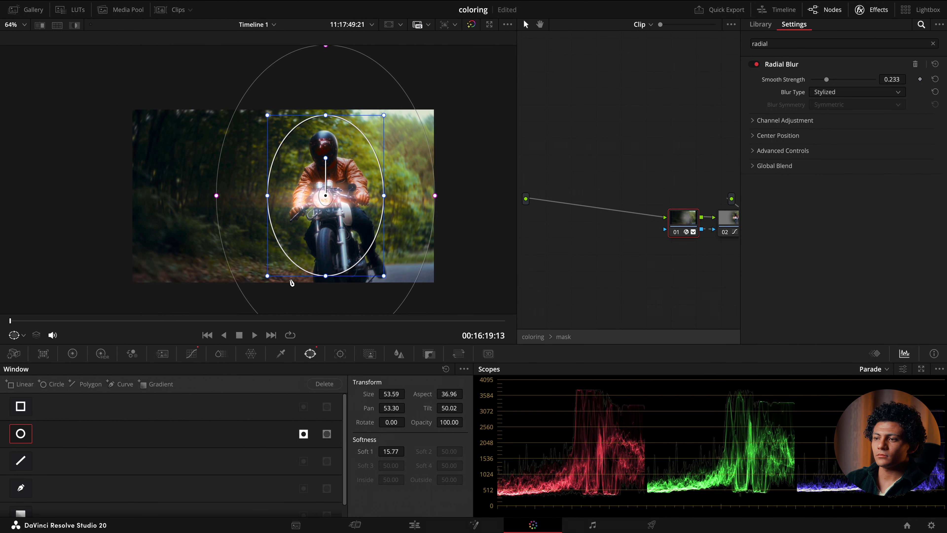
drag(271, 282, 258, 289)
drag(327, 201, 329, 207)
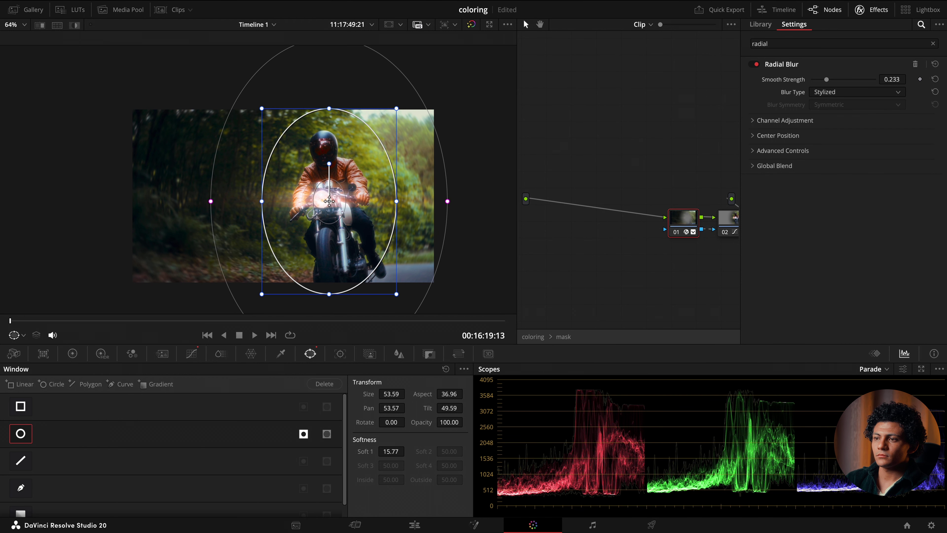
drag(262, 204, 253, 205)
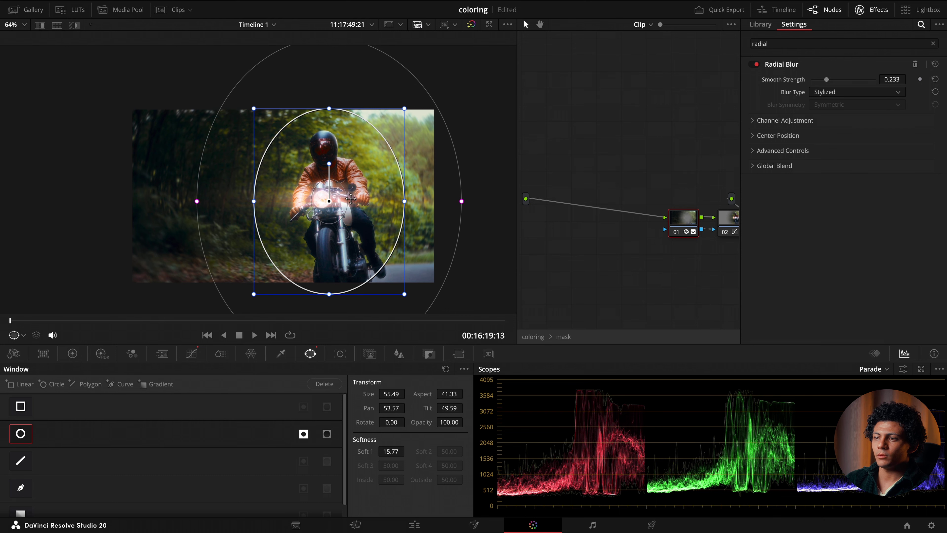
drag(329, 201, 327, 209)
Step: Track the rider's window through the clip in both directions with Rotate and 3D analysis turned off
click(345, 353)
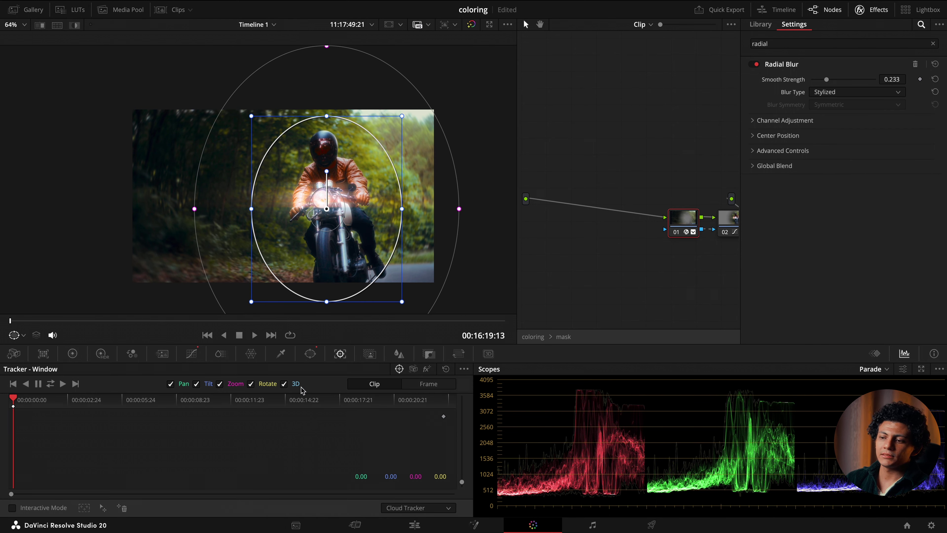
click(251, 384)
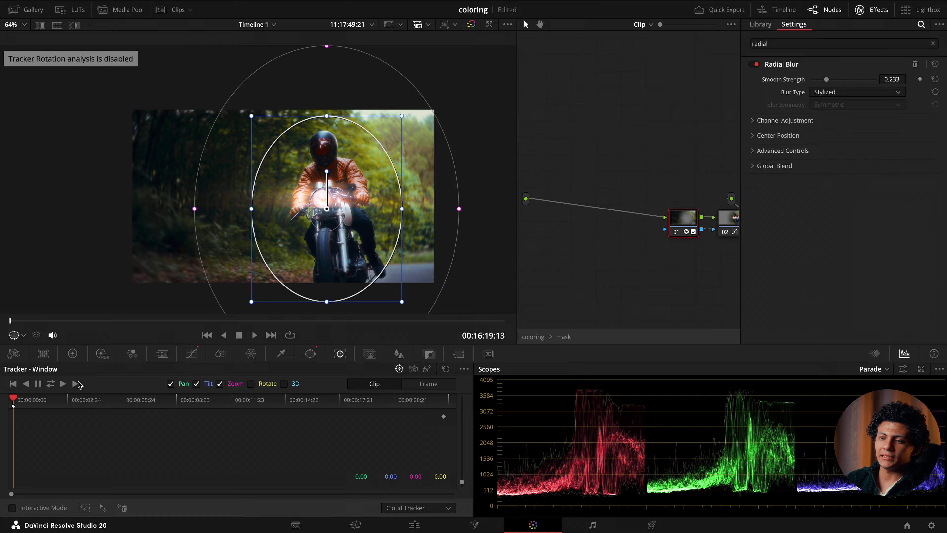
click(48, 384)
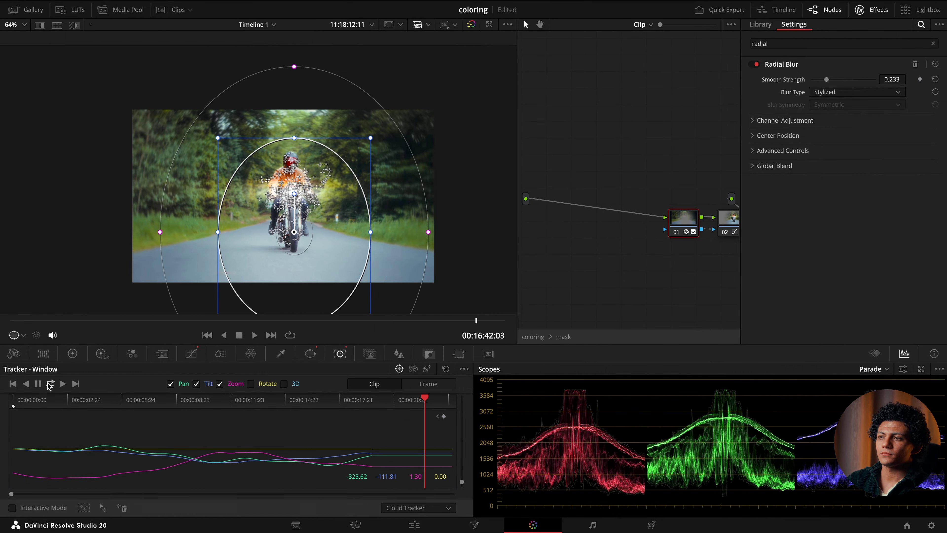
Step: Return to the main node tree, hide the effects library, fit the image in the viewer and line the mask node up after cstout
click(533, 337)
click(868, 10)
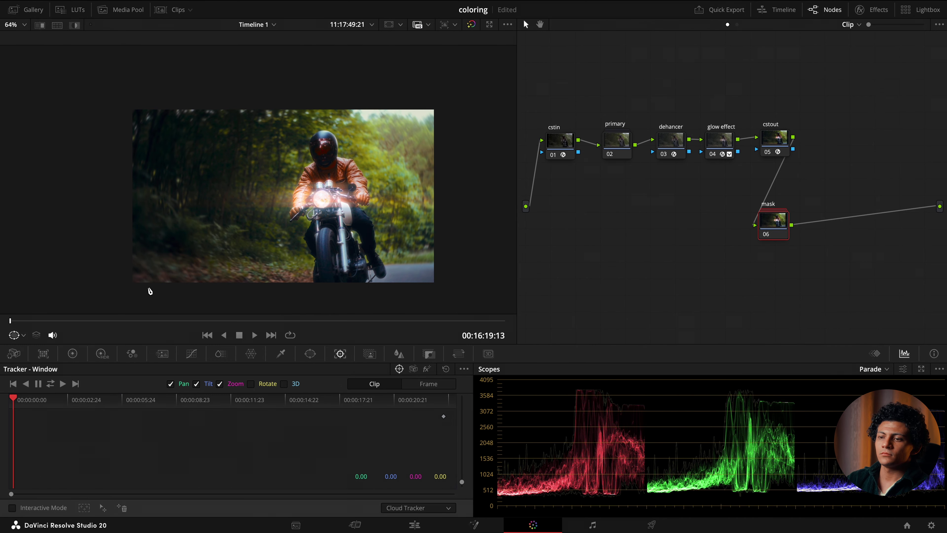
key(shift+z)
drag(773, 220, 837, 142)
Step: Bypass the whole grade, then re-enable cstin, cstout, primary, dehancer, glow effect and mask one by one to review each contribution
key(shift+d)
click(554, 155)
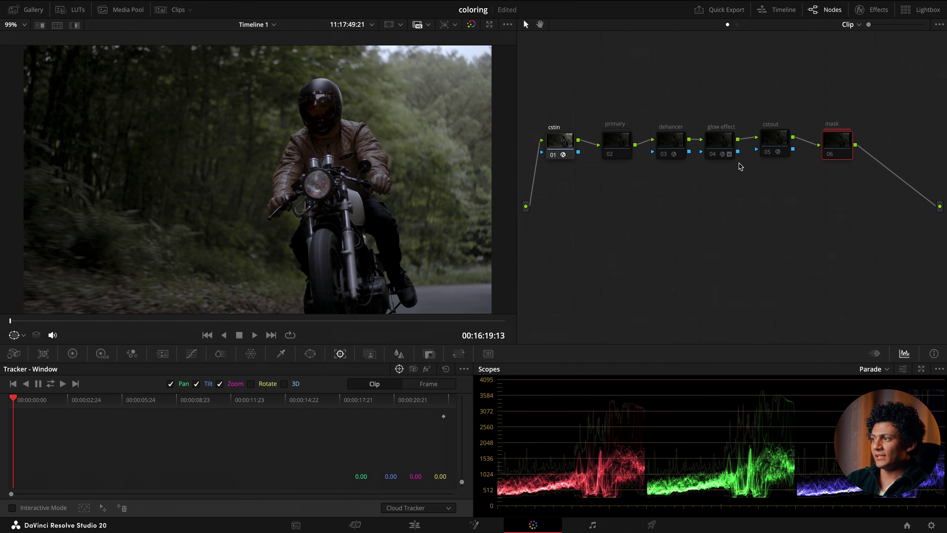
click(768, 153)
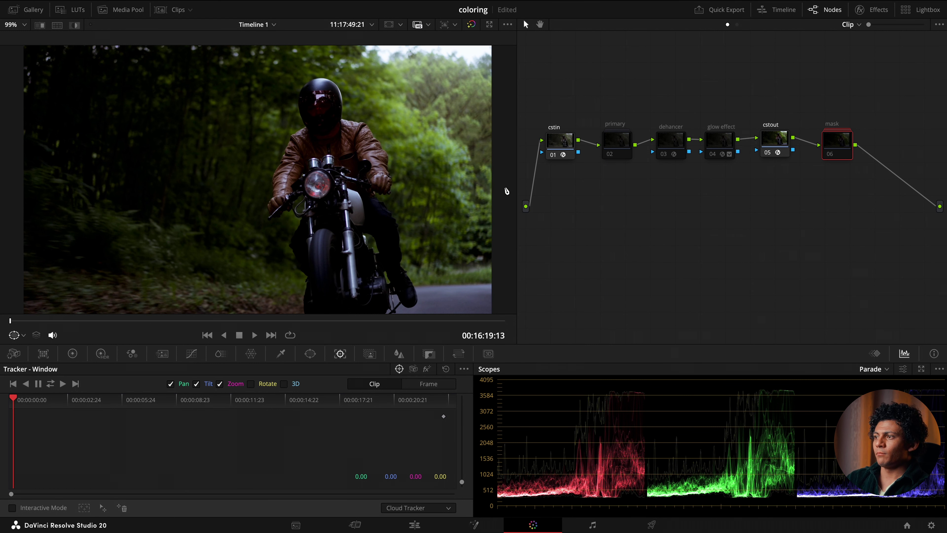
click(610, 153)
click(663, 155)
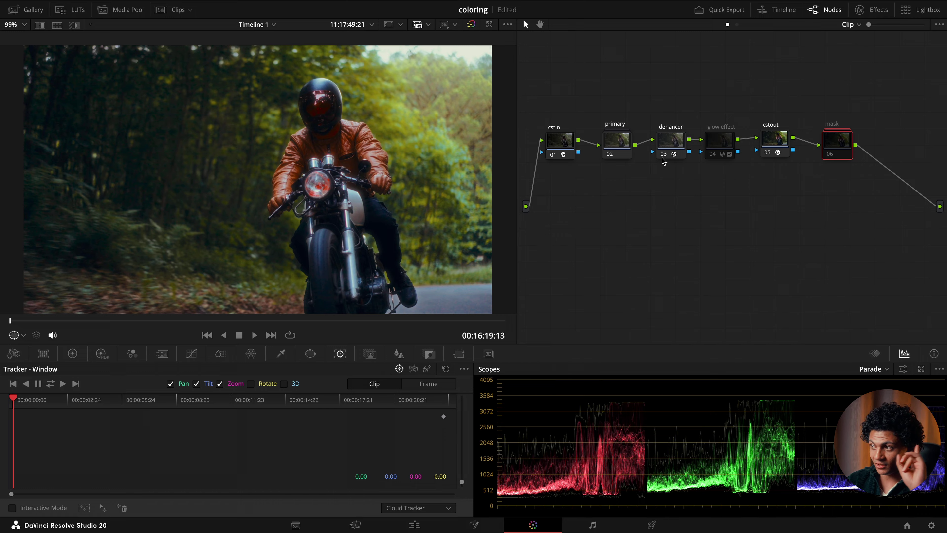
click(712, 155)
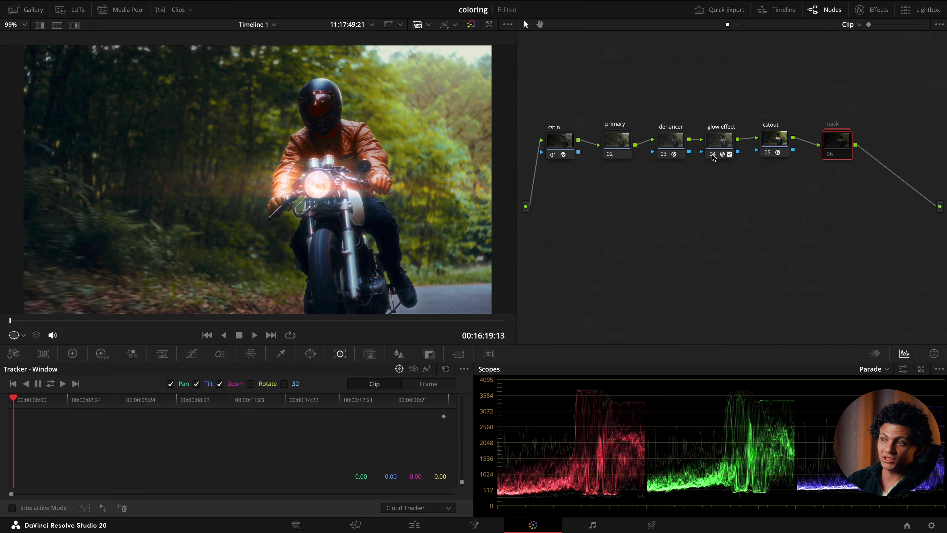
click(831, 157)
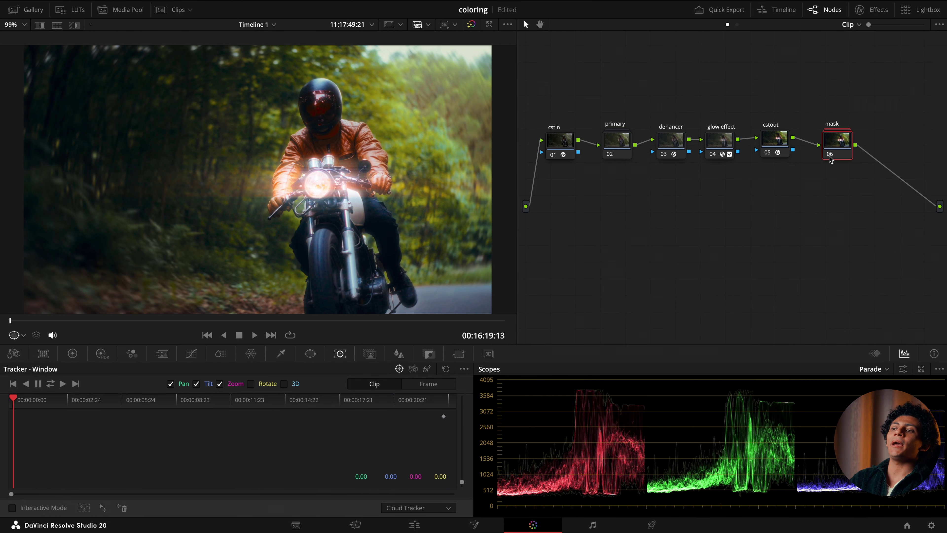